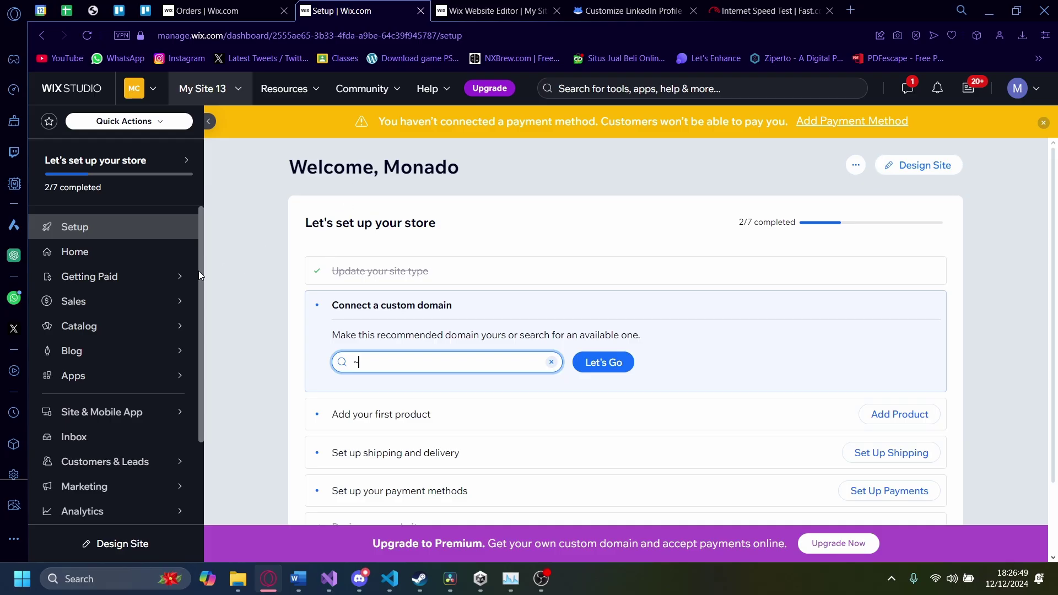
Step: Open the store's Orders list from the Sales menu
{"action": "mouse_move", "coordinate": [112, 307]}
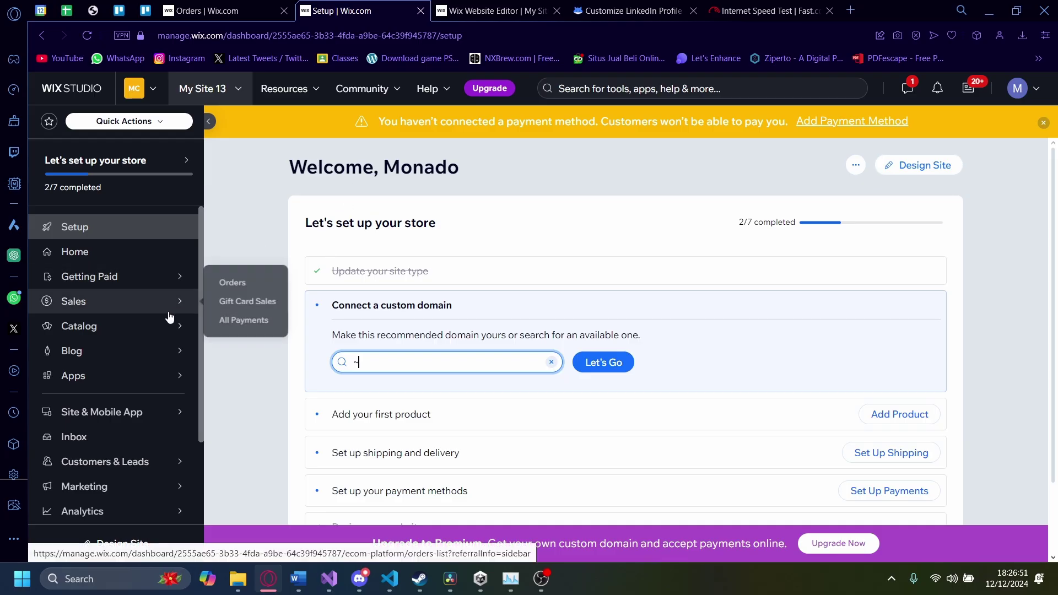
{"action": "left_click", "coordinate": [226, 292]}
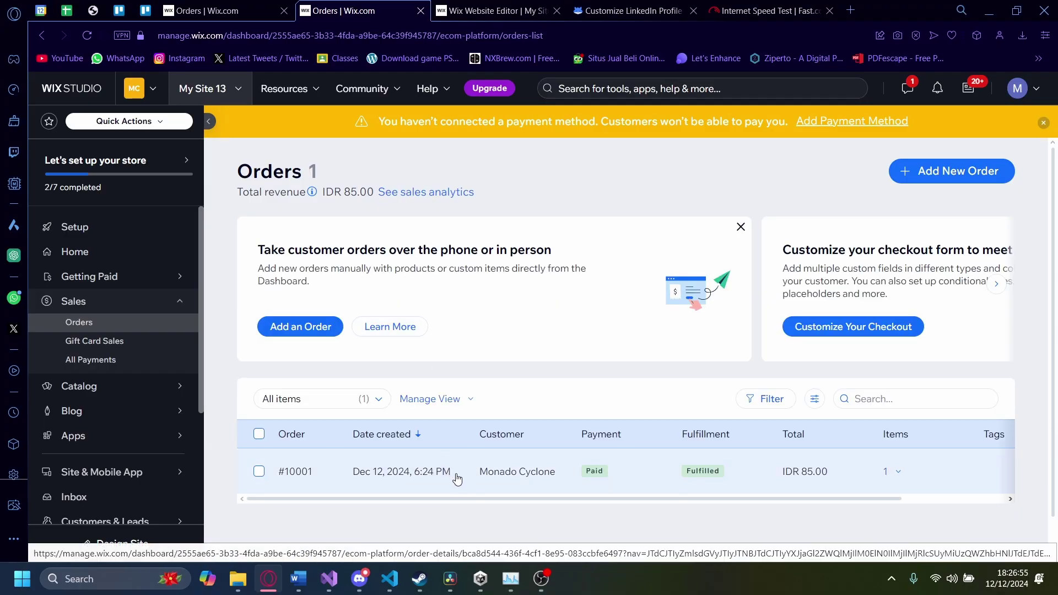
Step: Open order #10001 and print its packing slip
{"action": "left_click", "coordinate": [768, 489]}
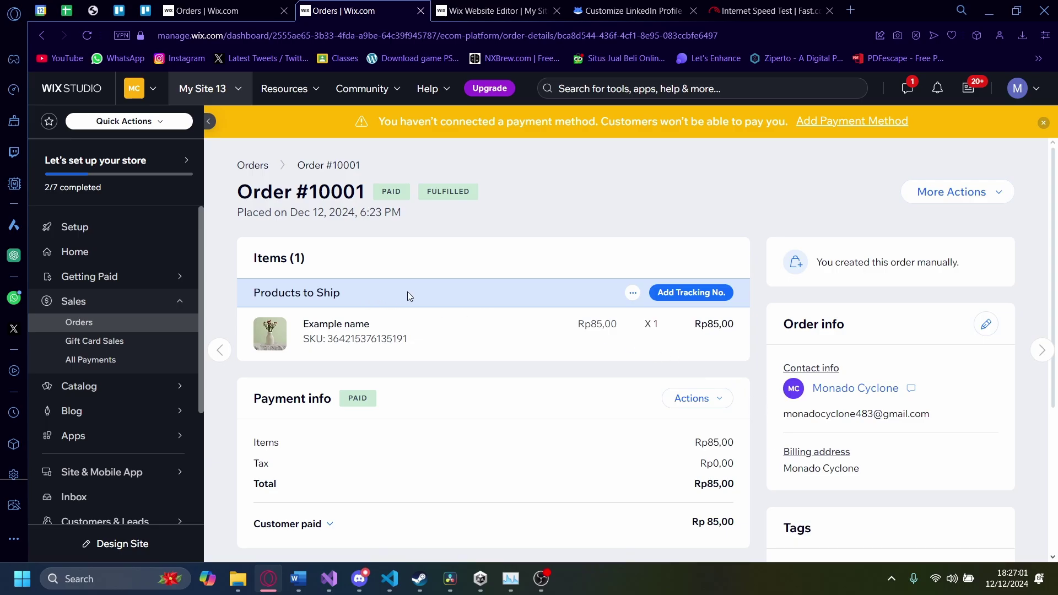
{"action": "left_click", "coordinate": [633, 292]}
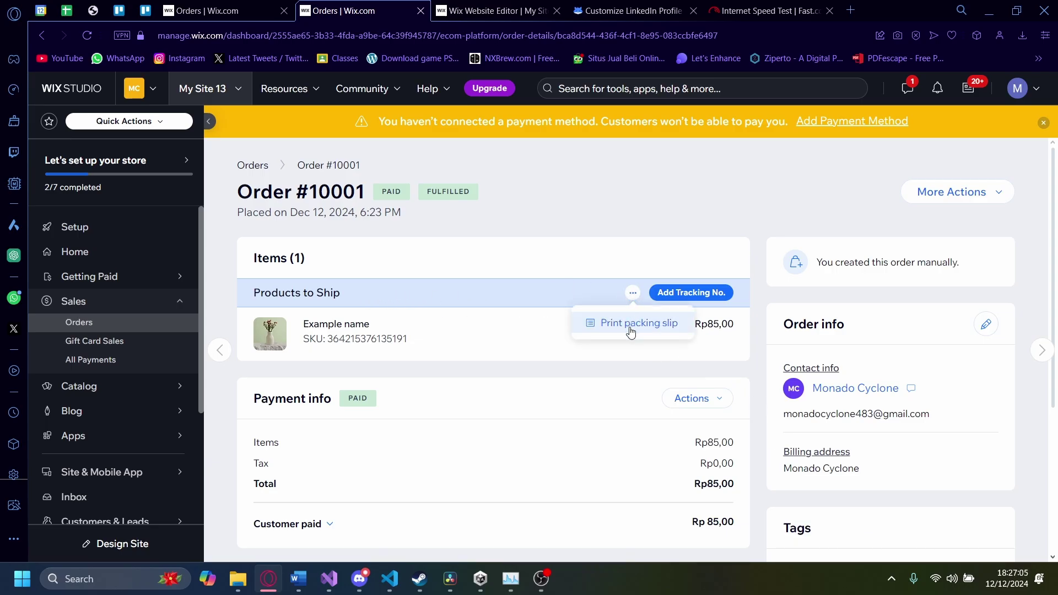
{"action": "left_click", "coordinate": [631, 331]}
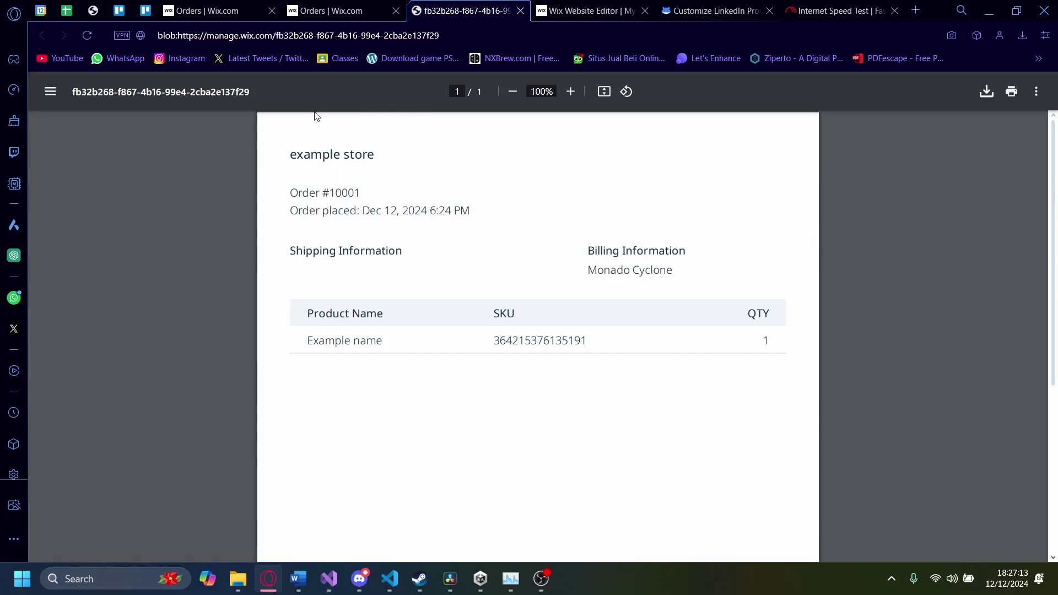
Step: Close the packing slip PDF and print the full order #10001 from More Actions
{"action": "scroll", "coordinate": [207, 338], "scroll_direction": "down", "scroll_amount": 3}
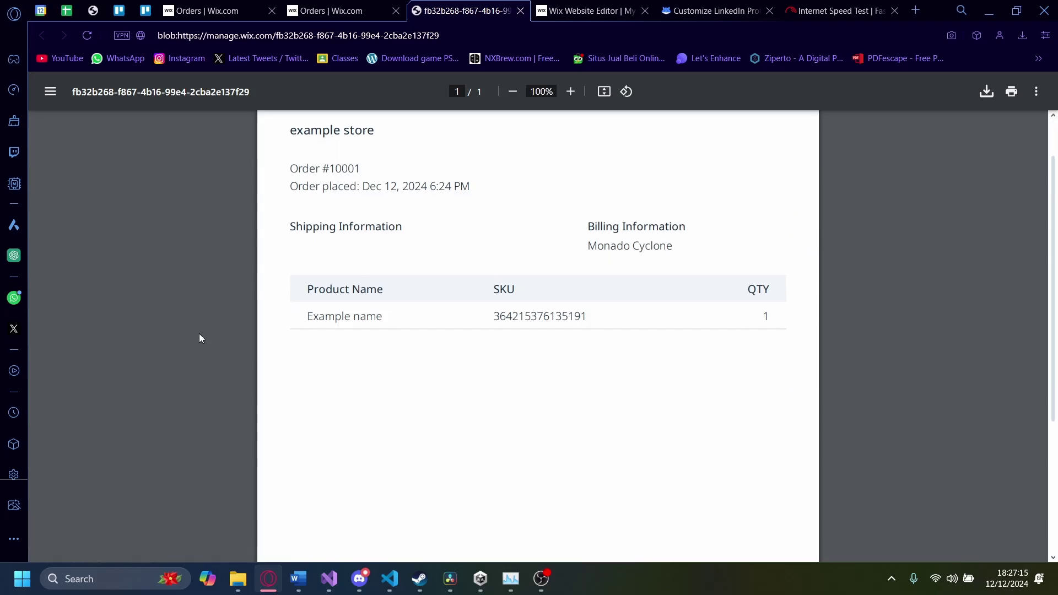
{"action": "left_click", "coordinate": [336, 10]}
{"action": "left_click", "coordinate": [518, 11]}
{"action": "left_click", "coordinate": [949, 193]}
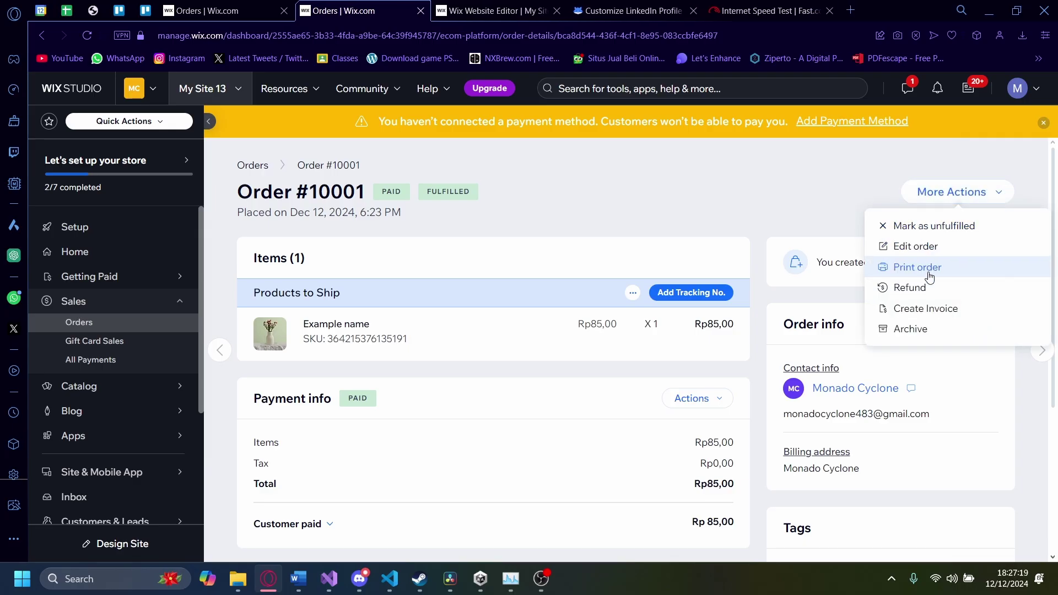
{"action": "left_click", "coordinate": [927, 268]}
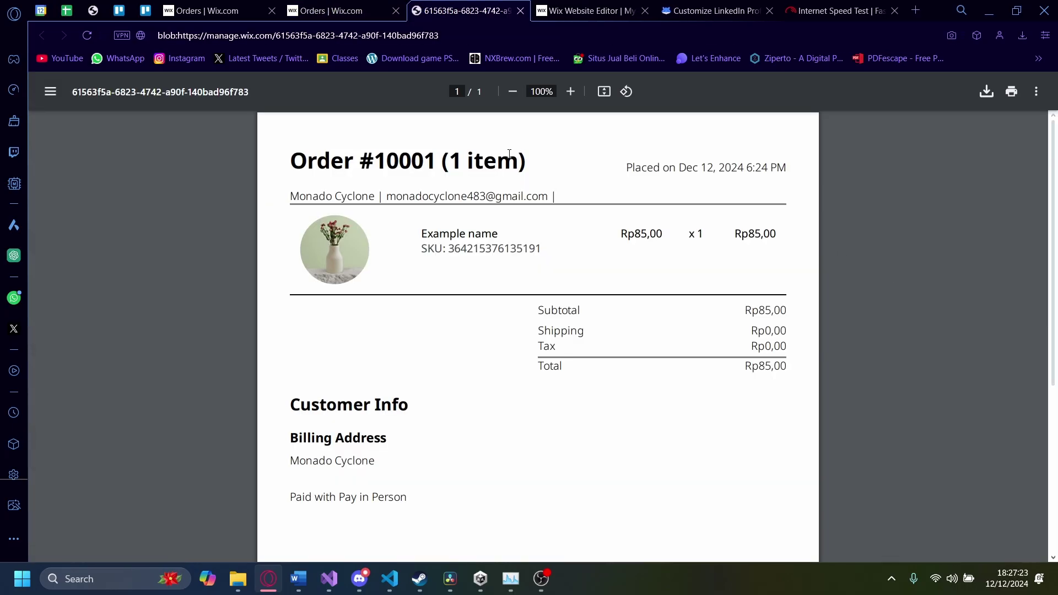
Step: Review and close the order #10001 PDF, then return to the Orders list
{"action": "scroll", "coordinate": [210, 293], "scroll_direction": "down", "scroll_amount": 5}
{"action": "scroll", "coordinate": [442, 487], "scroll_direction": "up", "scroll_amount": 5}
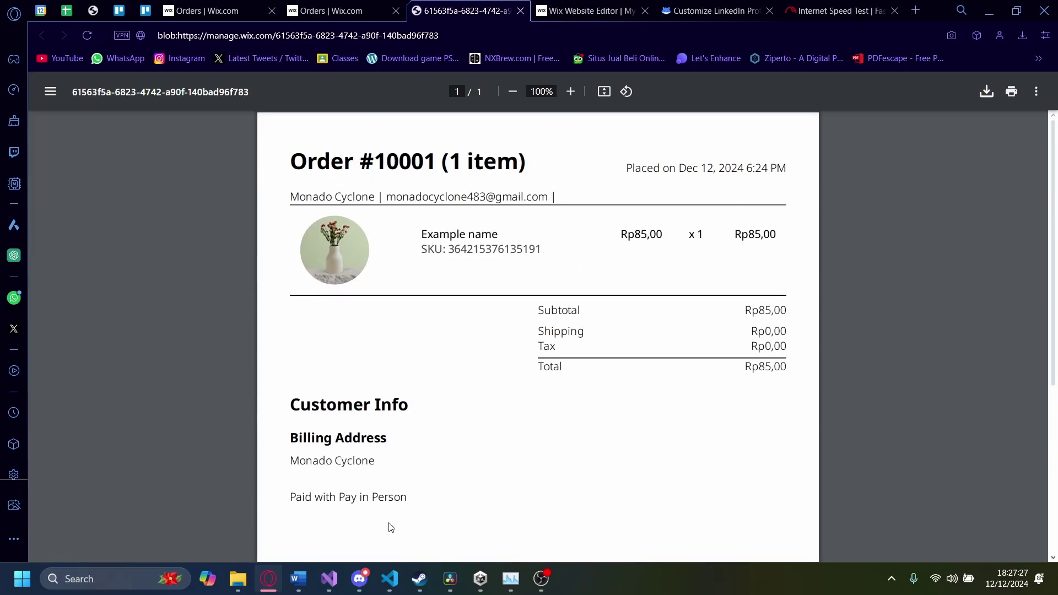
{"action": "left_click", "coordinate": [337, 11]}
{"action": "left_click", "coordinate": [521, 10]}
{"action": "left_click", "coordinate": [255, 168]}
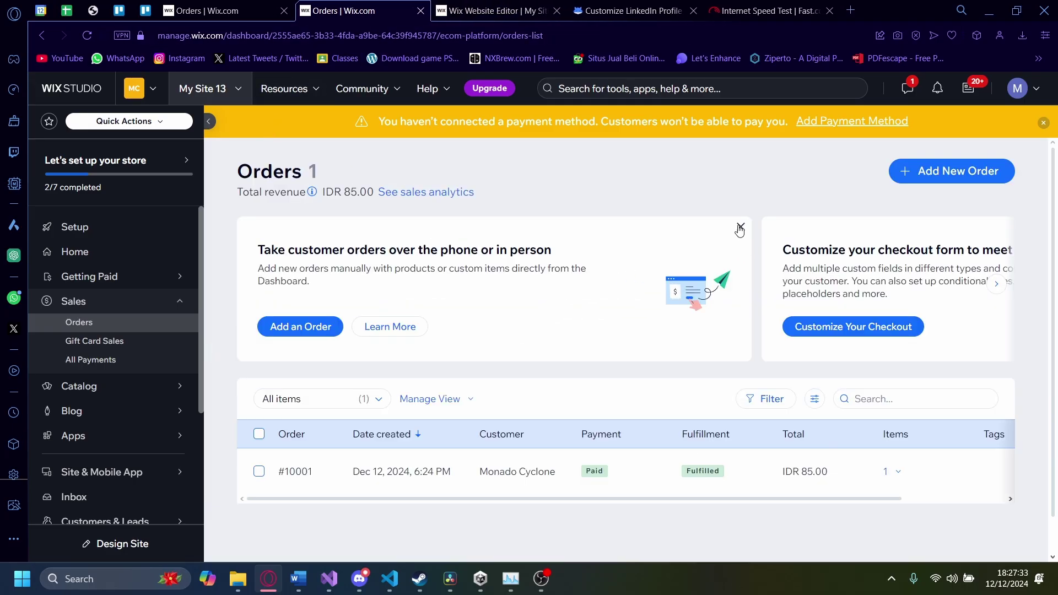
Step: Dismiss the phone-orders promo card and start a new manual order
{"action": "left_click", "coordinate": [741, 228]}
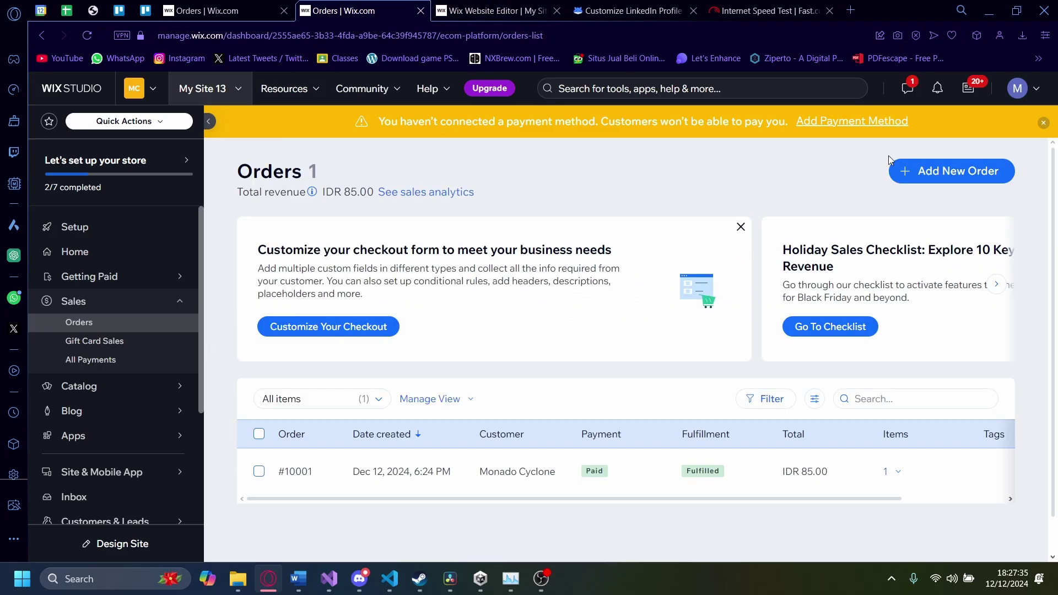
{"action": "left_click", "coordinate": [918, 174]}
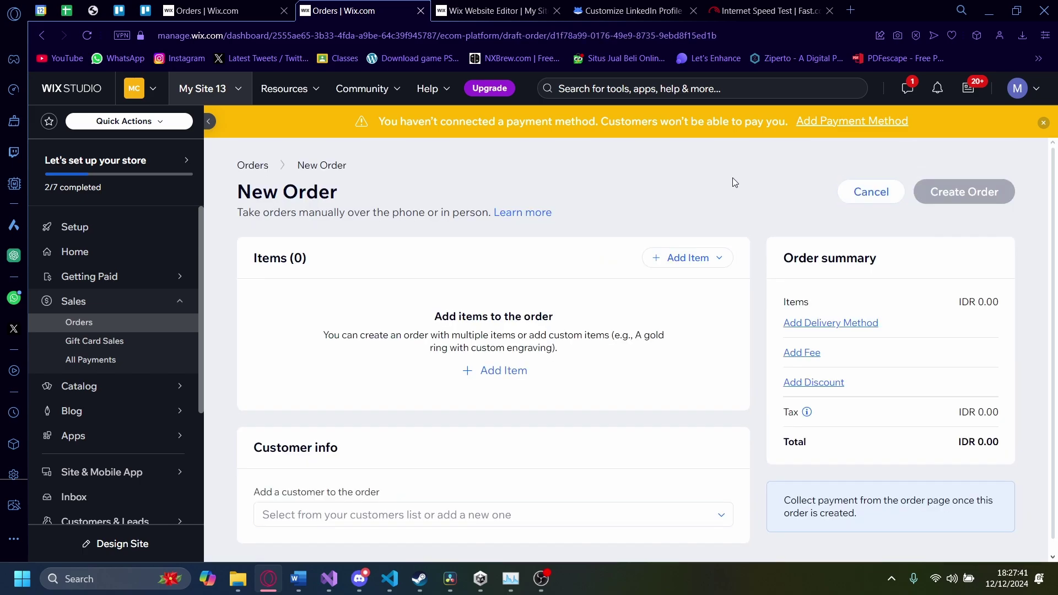
{"action": "scroll", "coordinate": [732, 187], "scroll_direction": "down", "scroll_amount": 1}
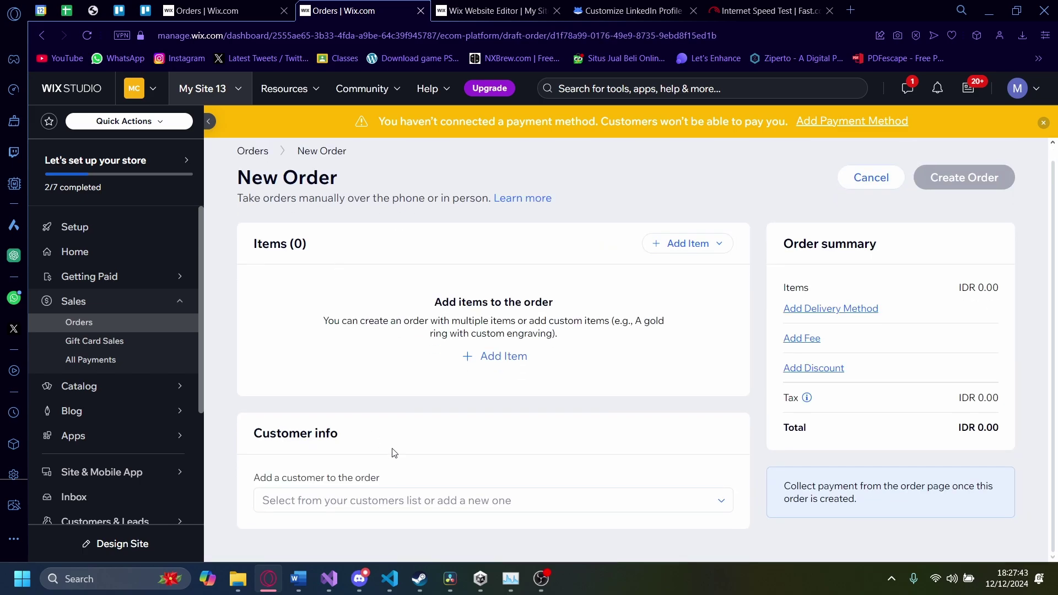
Step: Add custom item 'Example item' at IDR 200,000 with note 'This is an example item'
{"action": "left_click", "coordinate": [492, 366]}
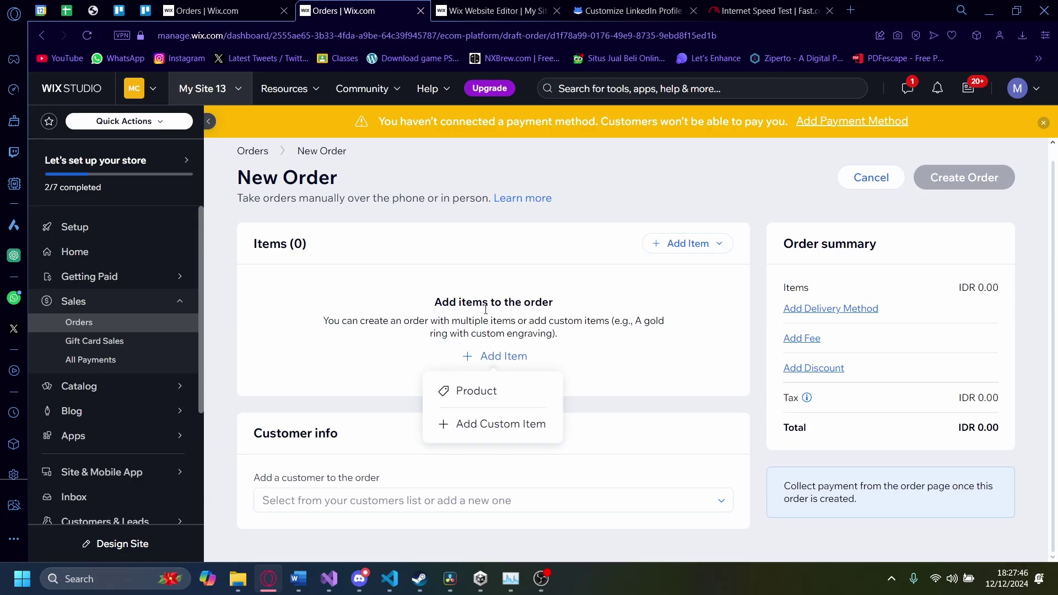
{"action": "left_click", "coordinate": [471, 429]}
{"action": "left_click", "coordinate": [583, 294]}
{"action": "type", "text": "Examplw i"}
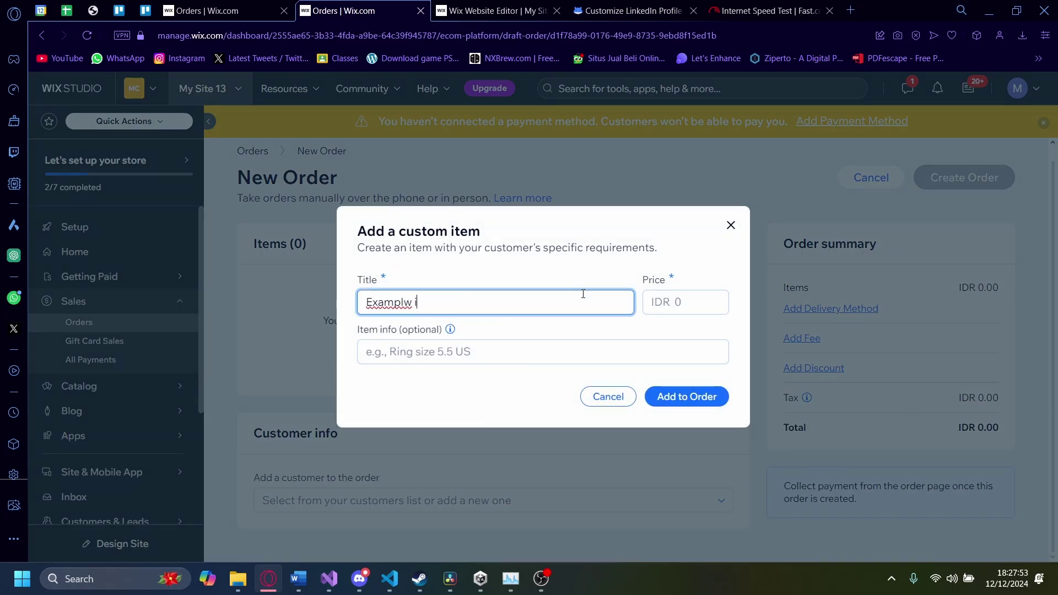
{"action": "key", "text": "BackSpace"}
{"action": "key", "text": "BackSpace"}
{"action": "type", "text": "e item"}
{"action": "left_click", "coordinate": [678, 303]}
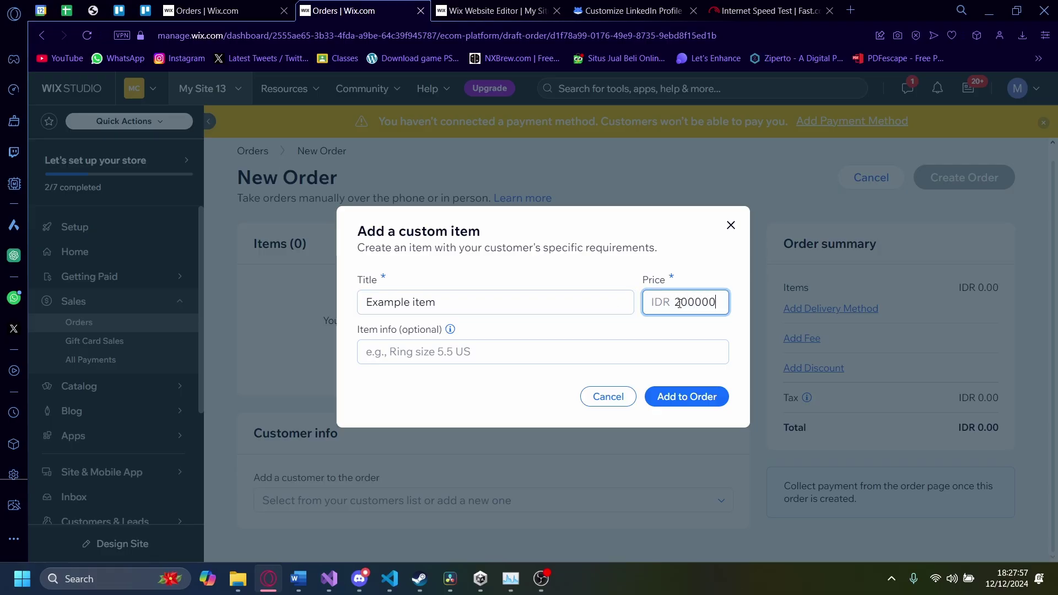
{"action": "left_click", "coordinate": [483, 359]}
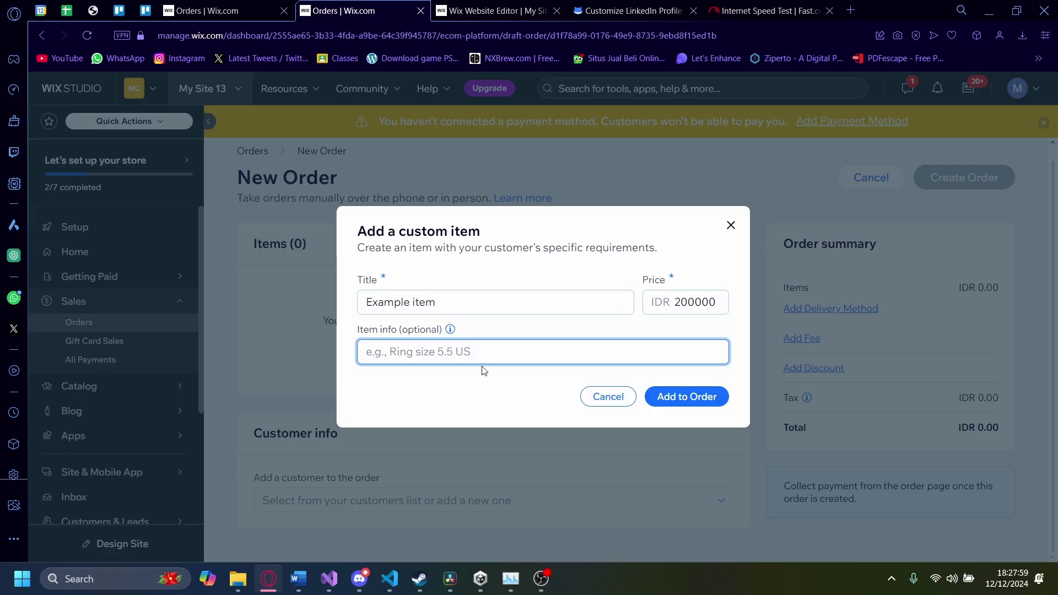
{"action": "type", "text": "Thid"}
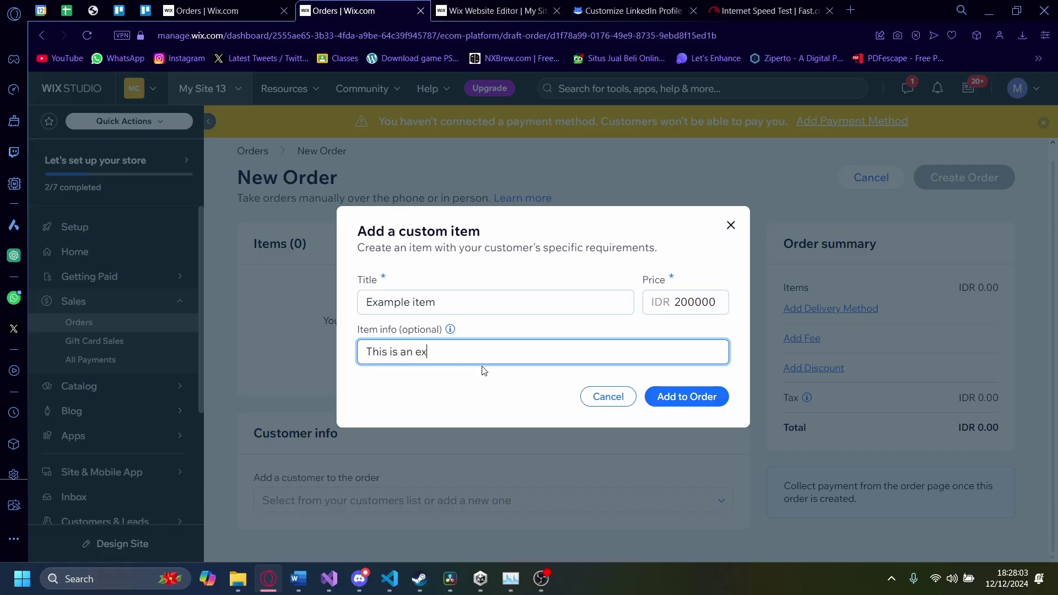
{"action": "type", "text": " is an example item"}
{"action": "left_click", "coordinate": [698, 395]}
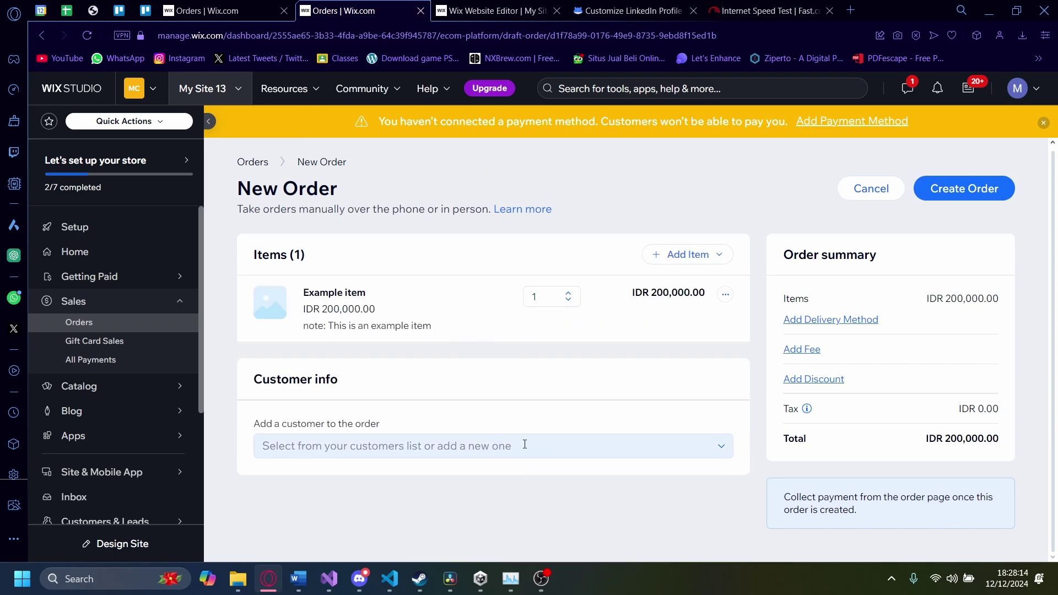
Step: Create a new customer for the order, entering first name, last name and e-mail
{"action": "left_click", "coordinate": [332, 448]}
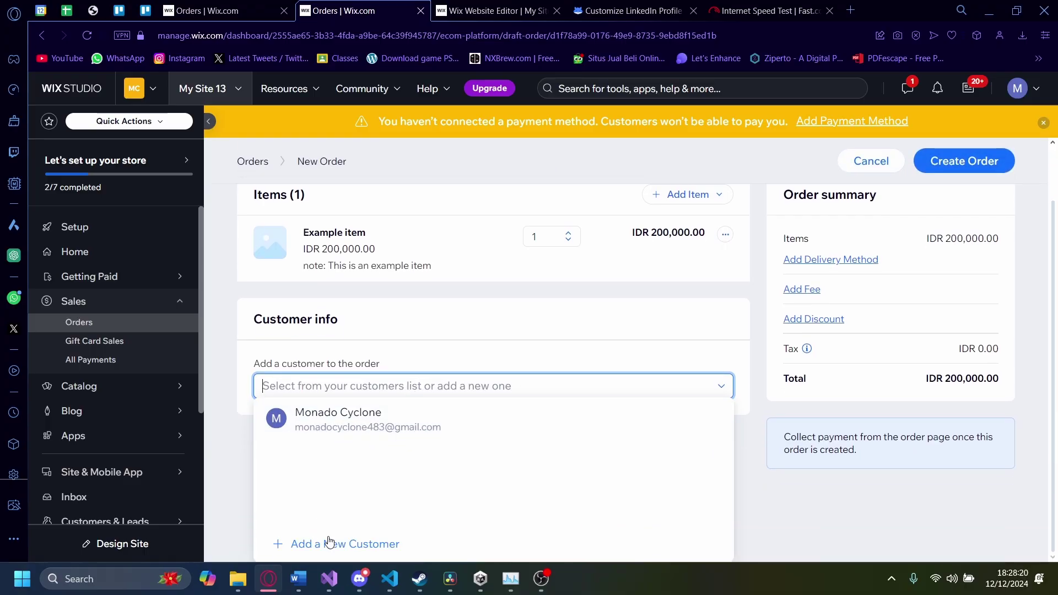
{"action": "left_click", "coordinate": [310, 546]}
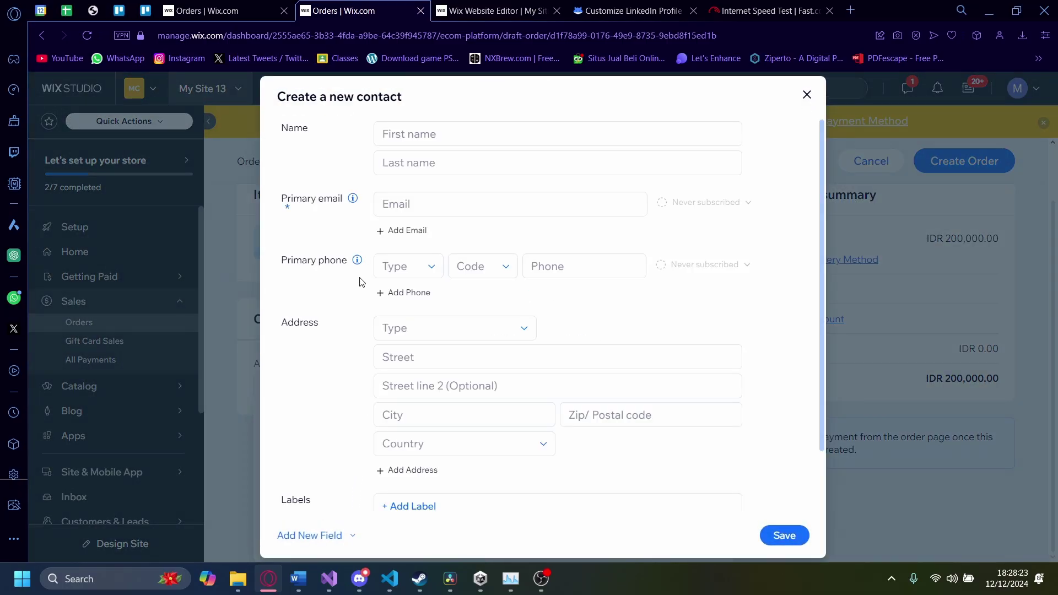
{"action": "left_click", "coordinate": [421, 133]}
{"action": "type", "text": "Johan"}
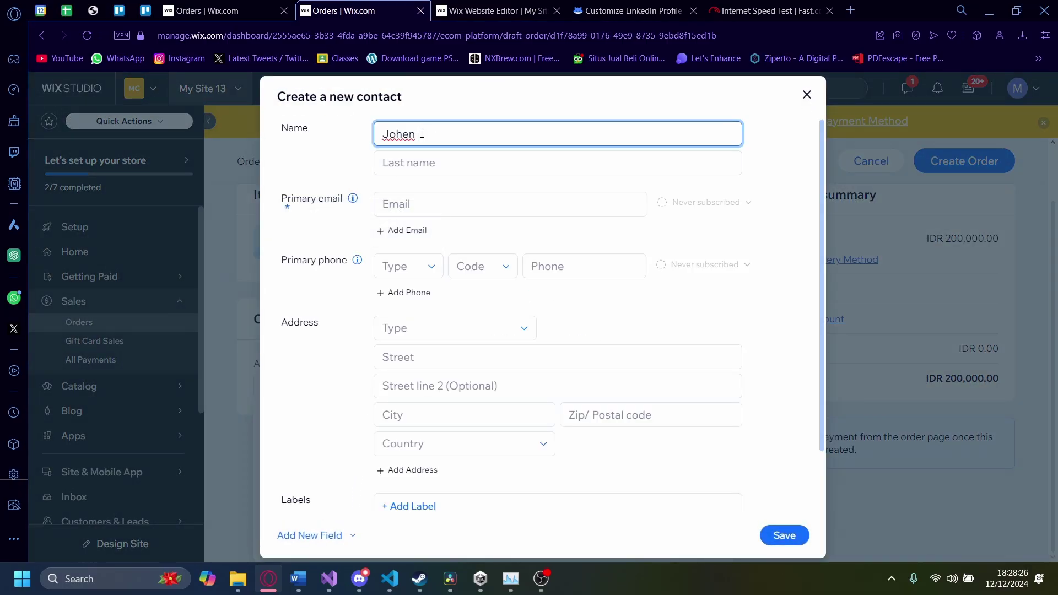
{"action": "key", "text": "BackSpace"}
{"action": "key", "text": "BackSpace"}
{"action": "left_click", "coordinate": [412, 160]}
{"action": "left_click", "coordinate": [441, 134]}
{"action": "left_click", "coordinate": [453, 134]}
{"action": "left_click", "coordinate": [441, 168]}
{"action": "type", "text": "D"}
{"action": "left_click", "coordinate": [434, 194]}
{"action": "type", "text": "johgn"}
{"action": "key", "text": "BackSpace"}
{"action": "key", "text": "BackSpace"}
{"action": "type", "text": "ndoe@gmail"}
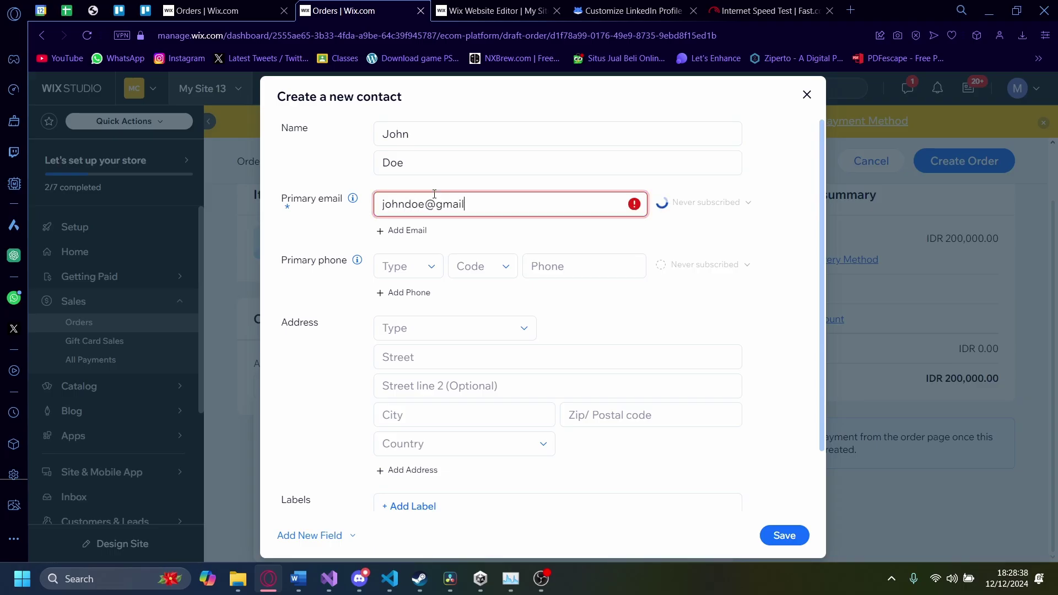
{"action": "type", "text": ".com"}
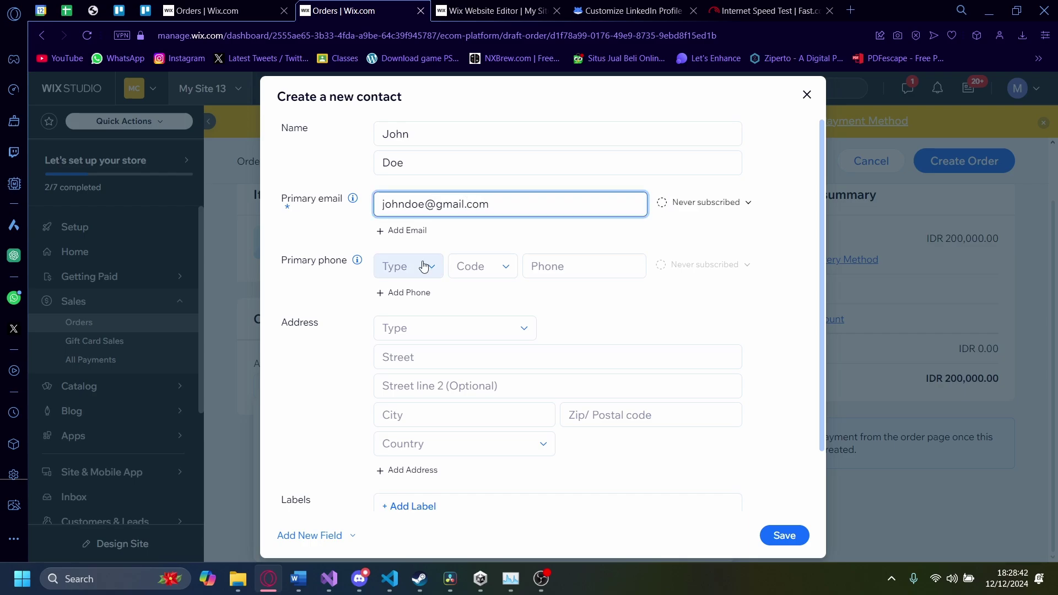
Step: Add the customer's Mobile phone number with the AW +297 dialing code
{"action": "left_click", "coordinate": [424, 267]}
{"action": "left_click", "coordinate": [422, 315]}
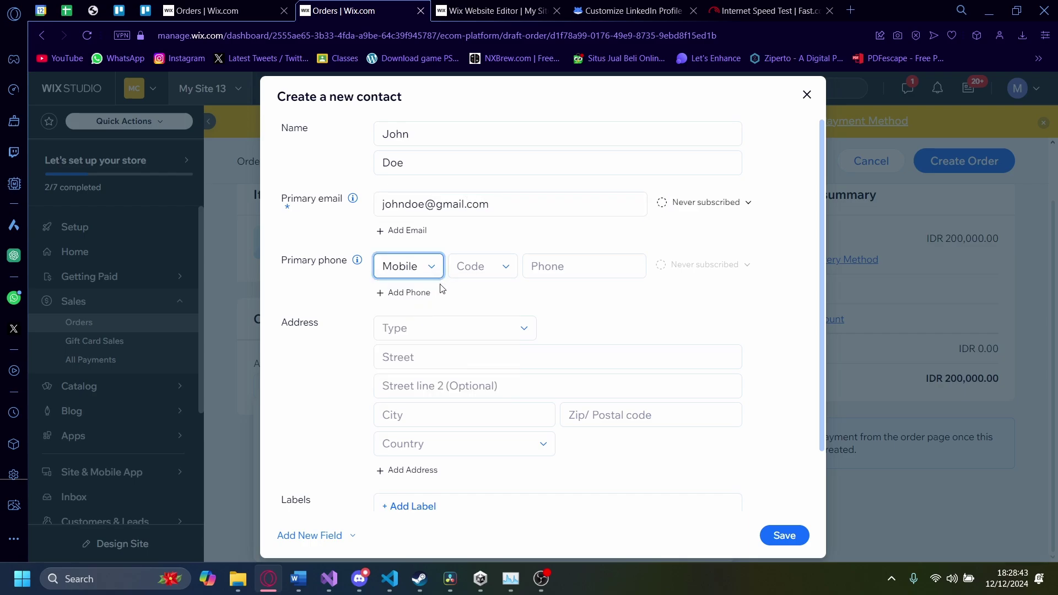
{"action": "left_click", "coordinate": [471, 270]}
{"action": "left_click", "coordinate": [471, 315]}
{"action": "left_click", "coordinate": [559, 269]}
{"action": "type", "text": "232343253436"}
Step: Add a Home address in Antarctica with street lines, city and postal code
{"action": "left_click", "coordinate": [429, 330]}
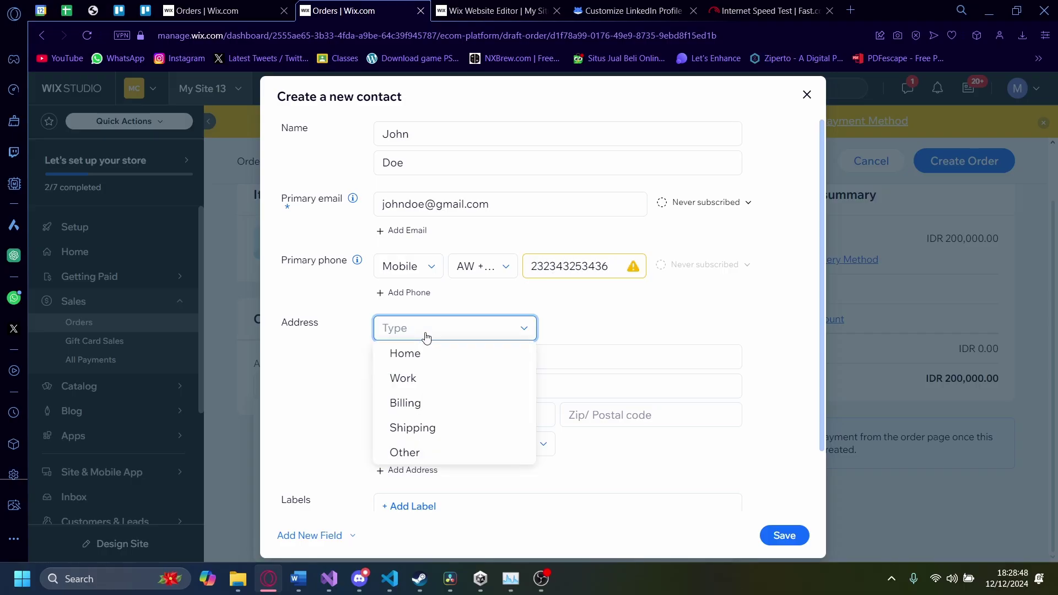
{"action": "left_click", "coordinate": [425, 354]}
{"action": "left_click", "coordinate": [438, 356]}
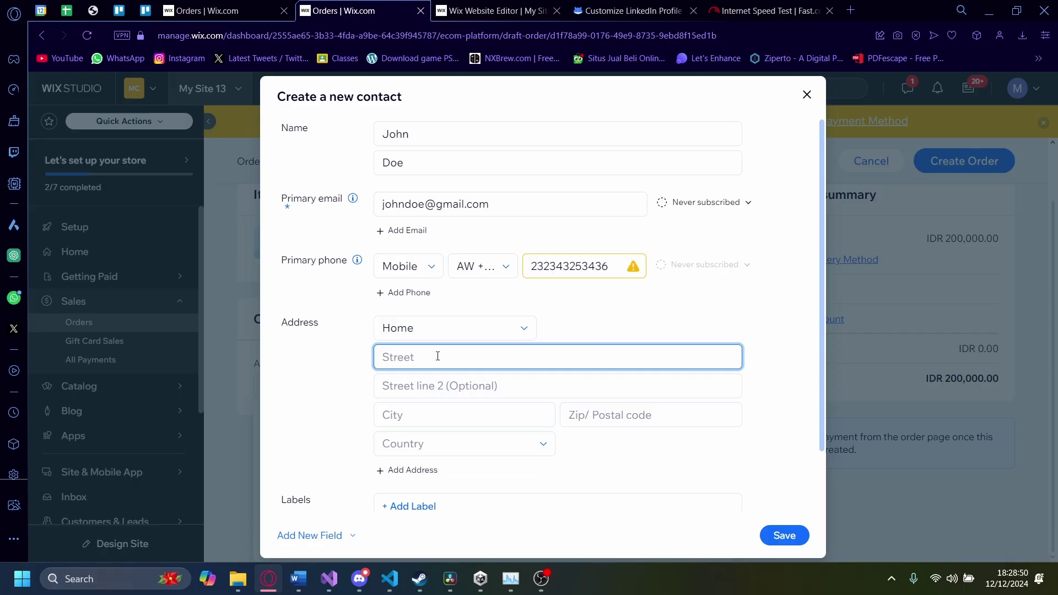
{"action": "type", "text": "example street"}
{"action": "left_click", "coordinate": [440, 384]}
{"action": "type", "text": "examp"}
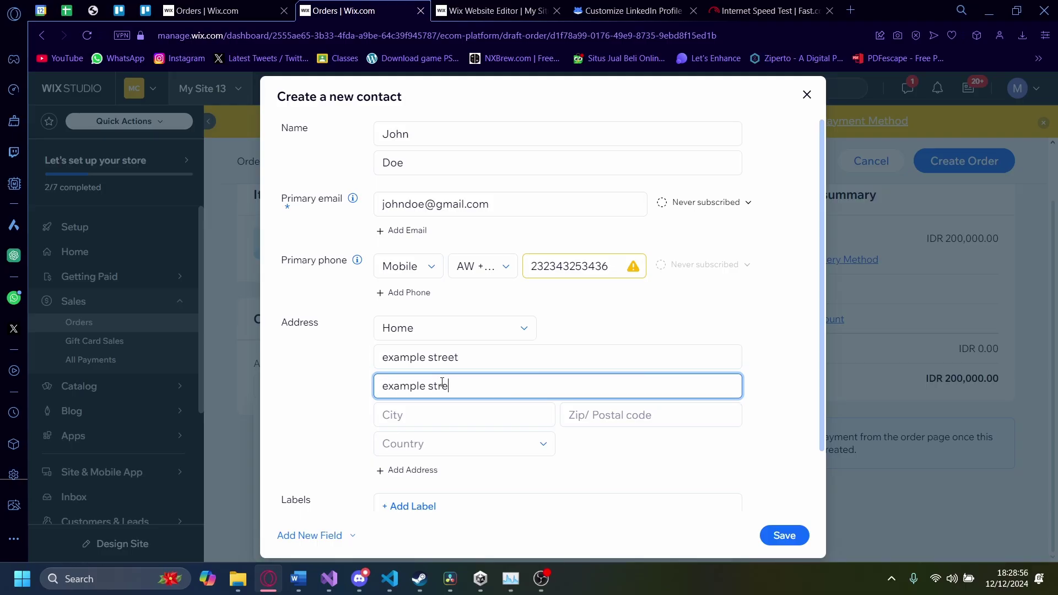
{"action": "left_click", "coordinate": [425, 416]}
{"action": "type", "text": "example cio"}
{"action": "left_click", "coordinate": [588, 408]}
{"action": "type", "text": "22222"}
{"action": "left_click", "coordinate": [449, 444]}
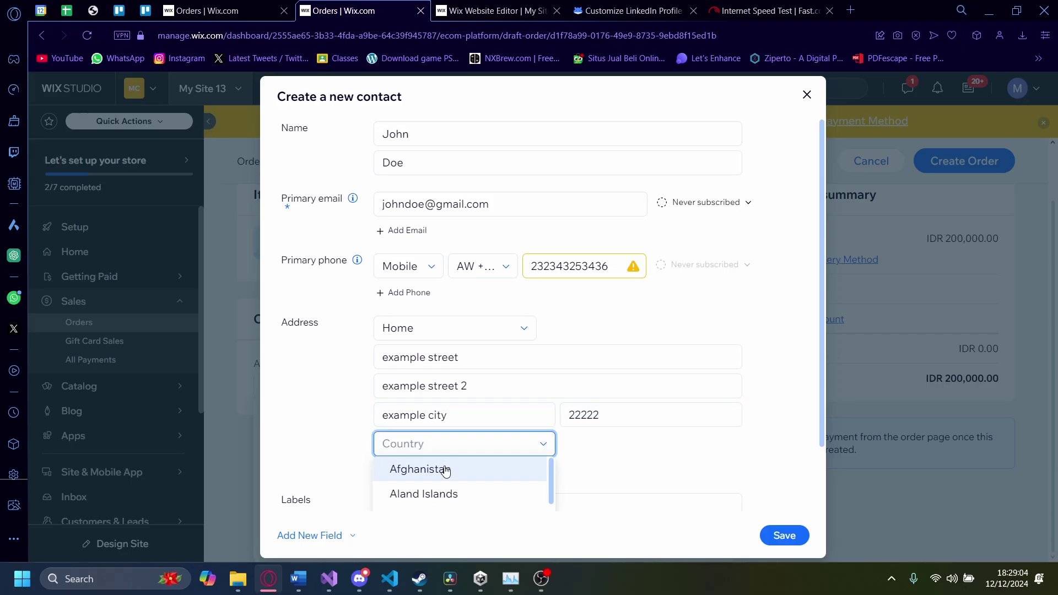
{"action": "scroll", "coordinate": [446, 482], "scroll_direction": "down", "scroll_amount": 2}
{"action": "scroll", "coordinate": [446, 482], "scroll_direction": "down", "scroll_amount": 1}
{"action": "scroll", "coordinate": [612, 470], "scroll_direction": "down", "scroll_amount": 2}
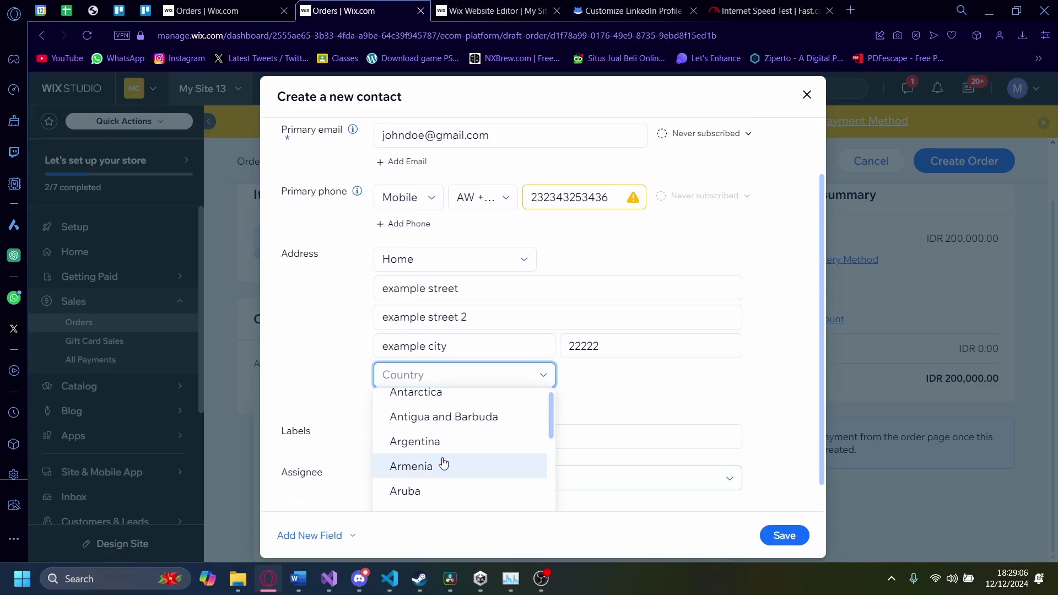
{"action": "scroll", "coordinate": [441, 463], "scroll_direction": "up", "scroll_amount": 3}
{"action": "left_click", "coordinate": [429, 462]}
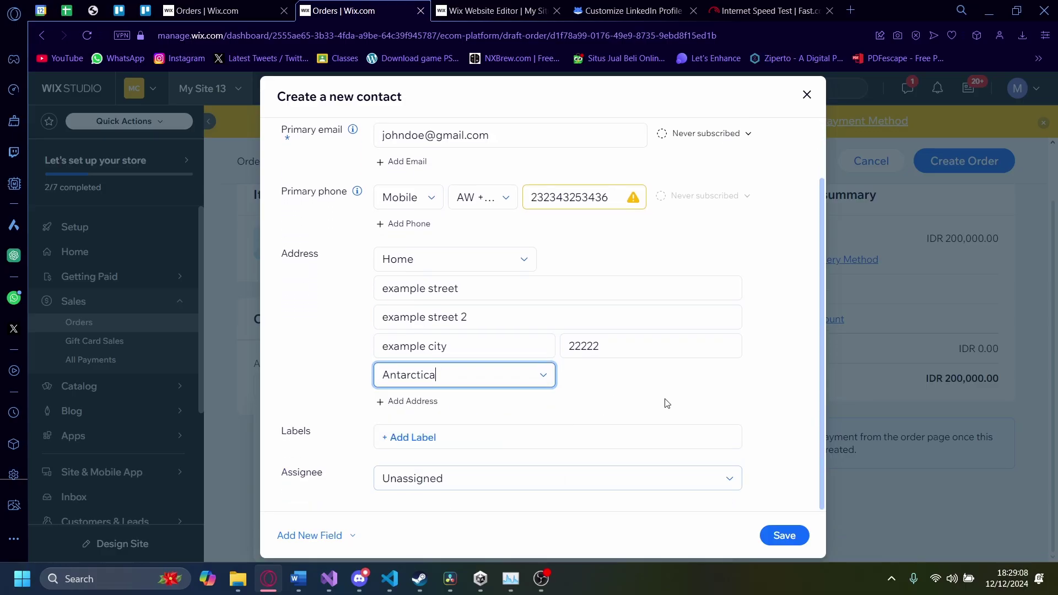
Step: Label the contact Customers, assign it to yourself, and save it
{"action": "left_click", "coordinate": [522, 438]}
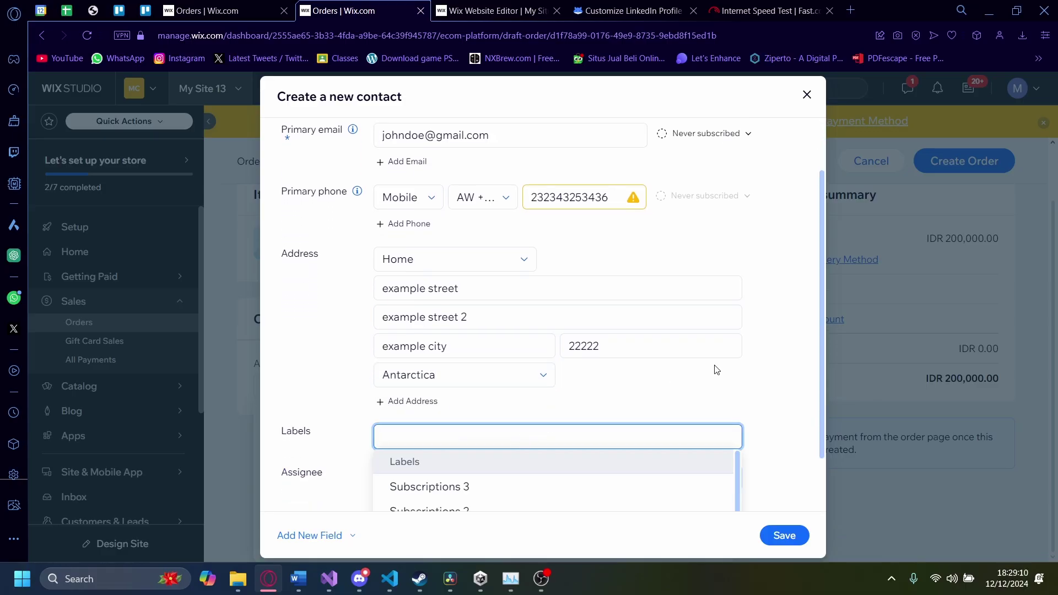
{"action": "scroll", "coordinate": [729, 370], "scroll_direction": "down", "scroll_amount": 2}
{"action": "scroll", "coordinate": [475, 449], "scroll_direction": "down", "scroll_amount": 1}
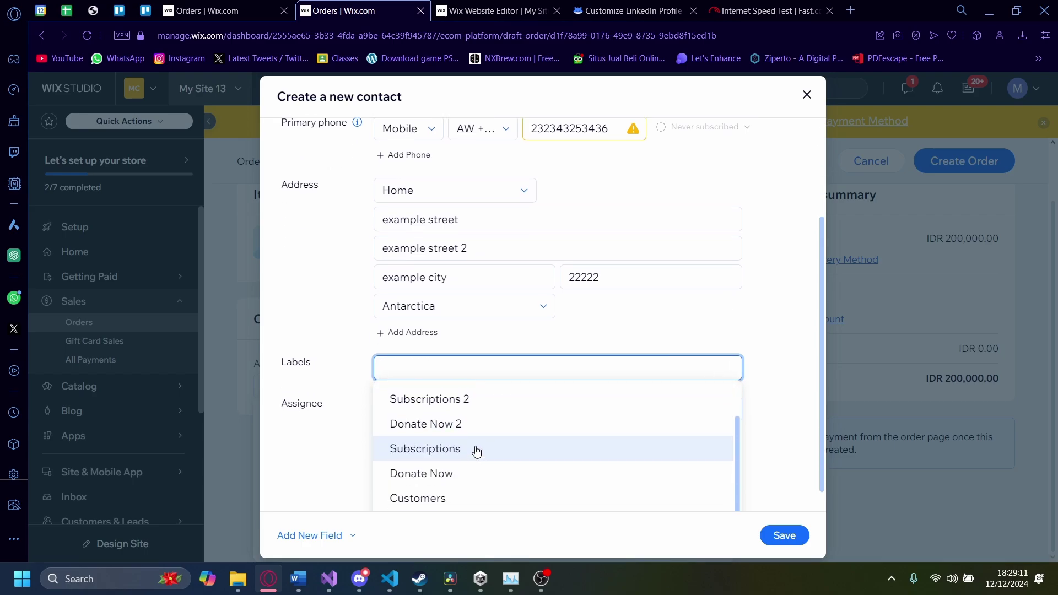
{"action": "scroll", "coordinate": [450, 468], "scroll_direction": "down", "scroll_amount": 1}
{"action": "left_click", "coordinate": [447, 474]}
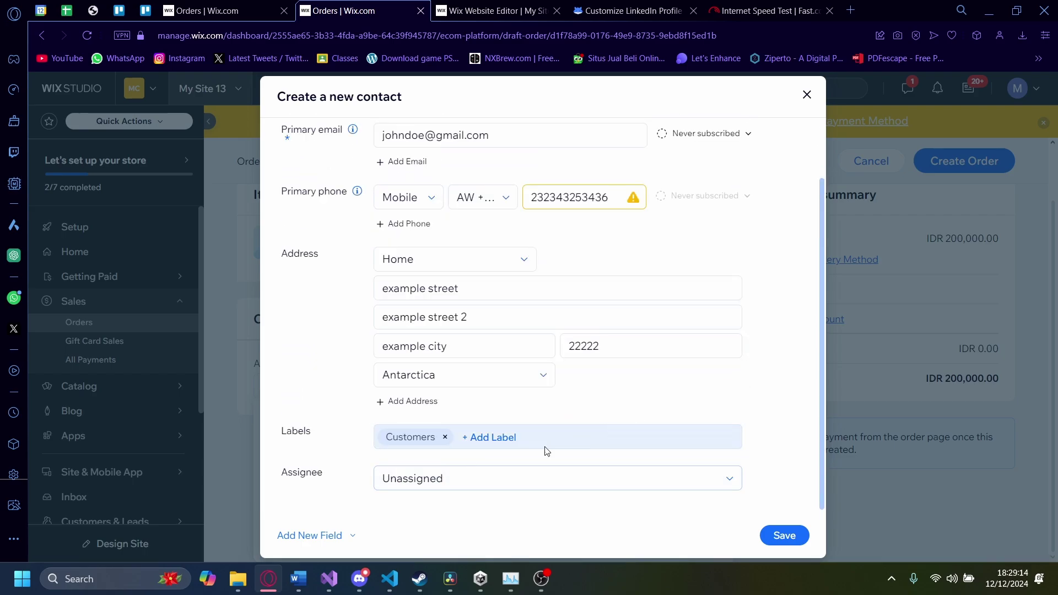
{"action": "left_click", "coordinate": [468, 477]}
{"action": "left_click", "coordinate": [473, 380]}
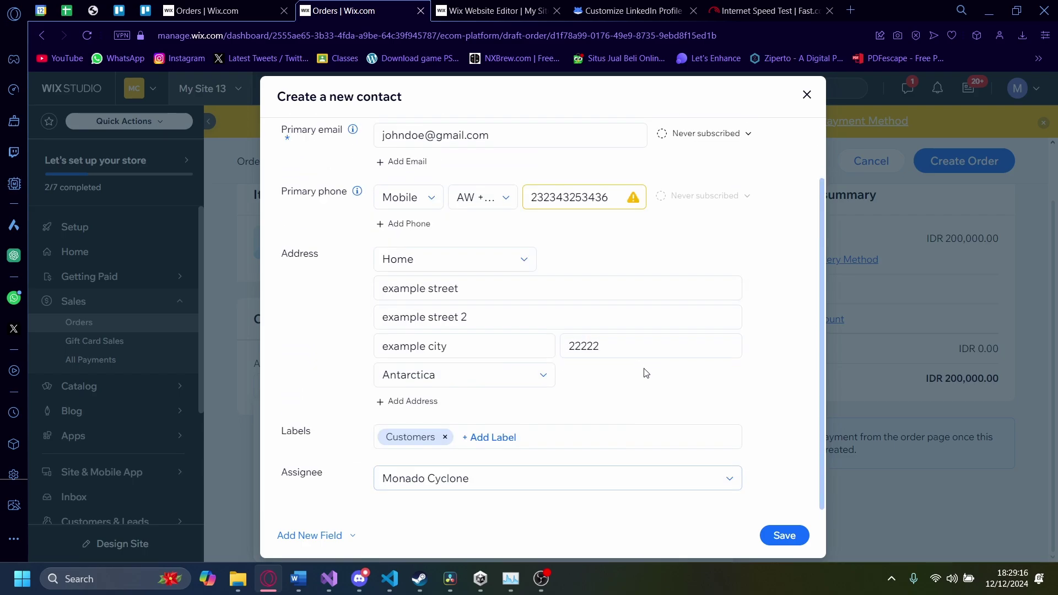
{"action": "left_click", "coordinate": [784, 535]}
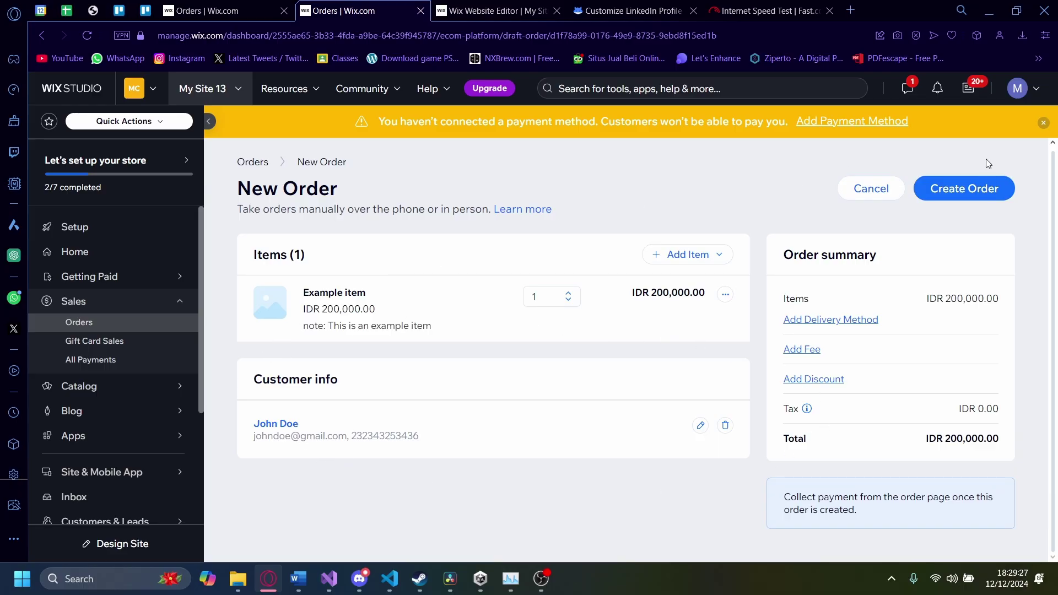
Step: Create the order and confirm emailing the customer, producing Order #10002
{"action": "left_click", "coordinate": [966, 187]}
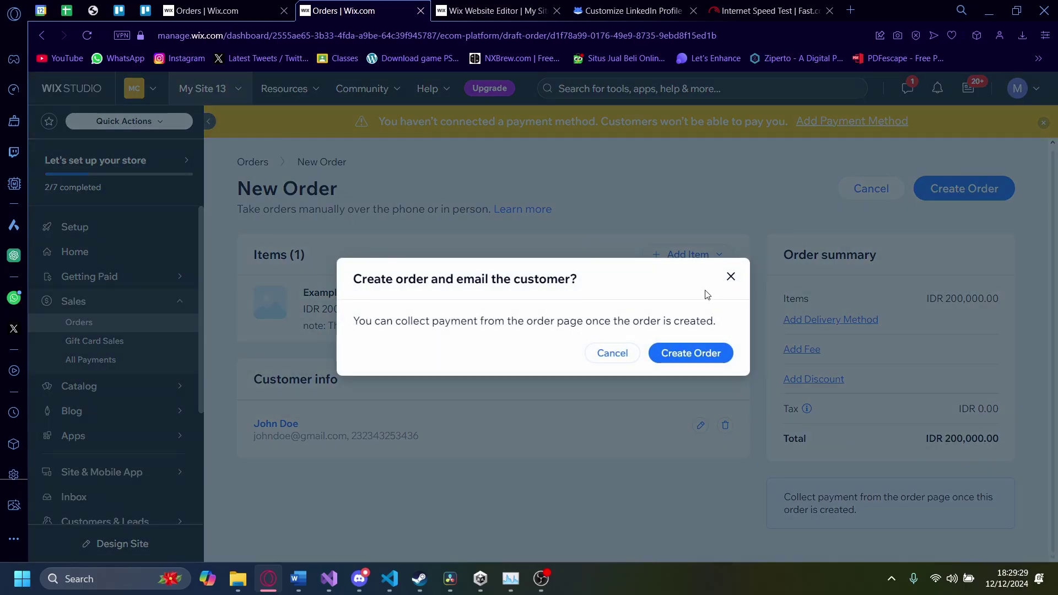
{"action": "left_click", "coordinate": [699, 354]}
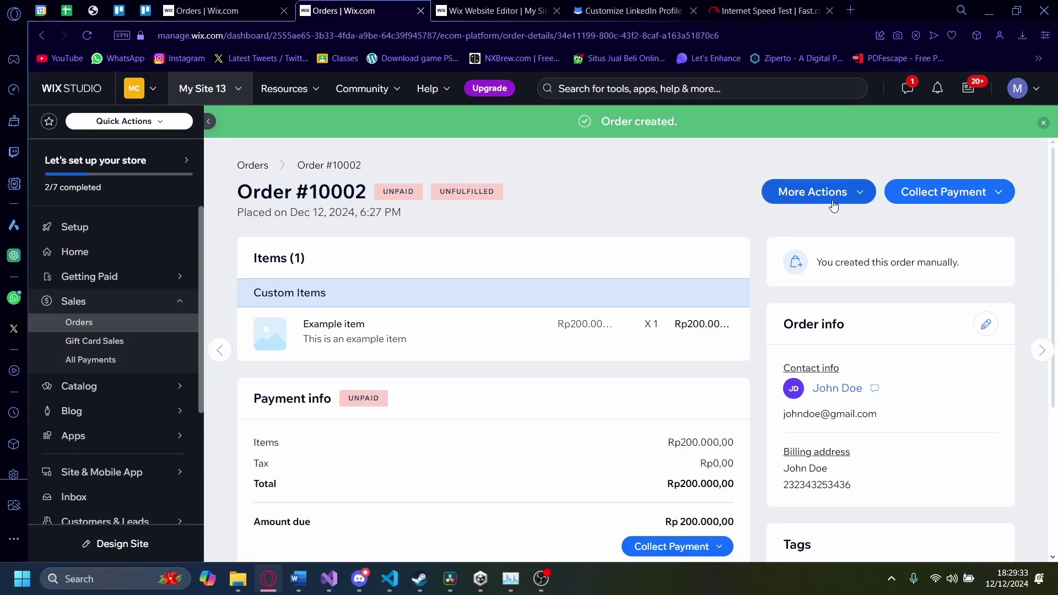
{"action": "scroll", "coordinate": [869, 282], "scroll_direction": "down", "scroll_amount": 3}
{"action": "scroll", "coordinate": [910, 275], "scroll_direction": "down", "scroll_amount": 2}
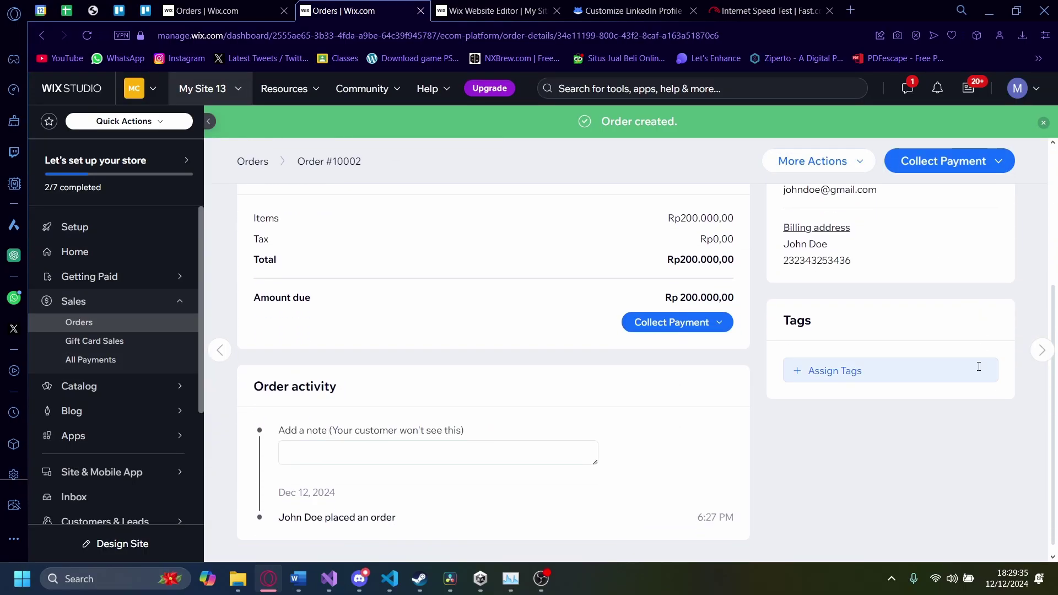
{"action": "scroll", "coordinate": [389, 479], "scroll_direction": "up", "scroll_amount": 5}
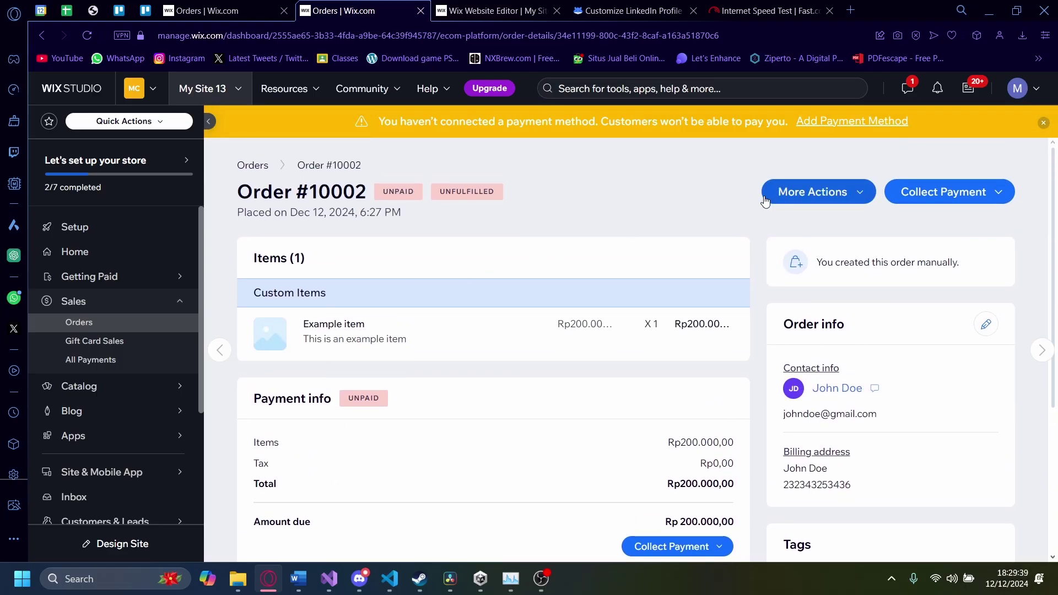
Step: Mark Order #10002's IDR 200,000.00 as paid, retrying after dismissing the payment-method warning
{"action": "left_click", "coordinate": [928, 199]}
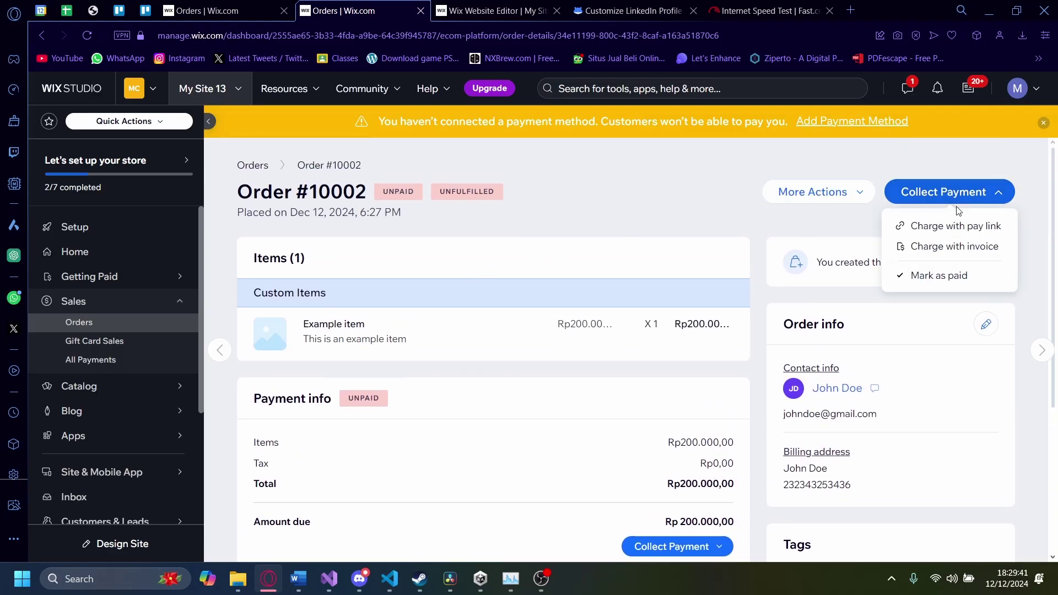
{"action": "left_click", "coordinate": [940, 276]}
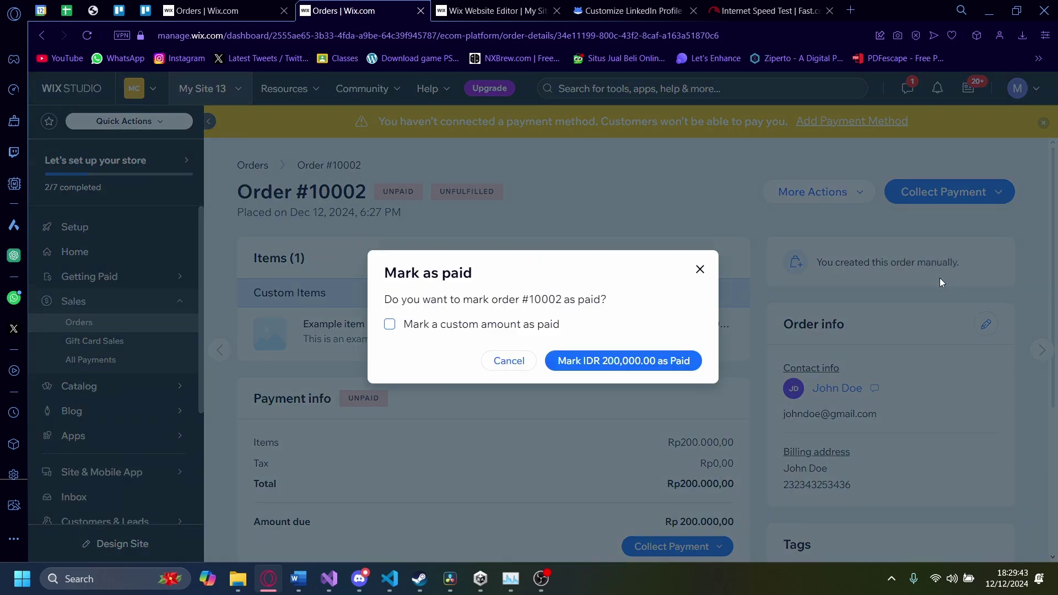
{"action": "left_click", "coordinate": [661, 359]}
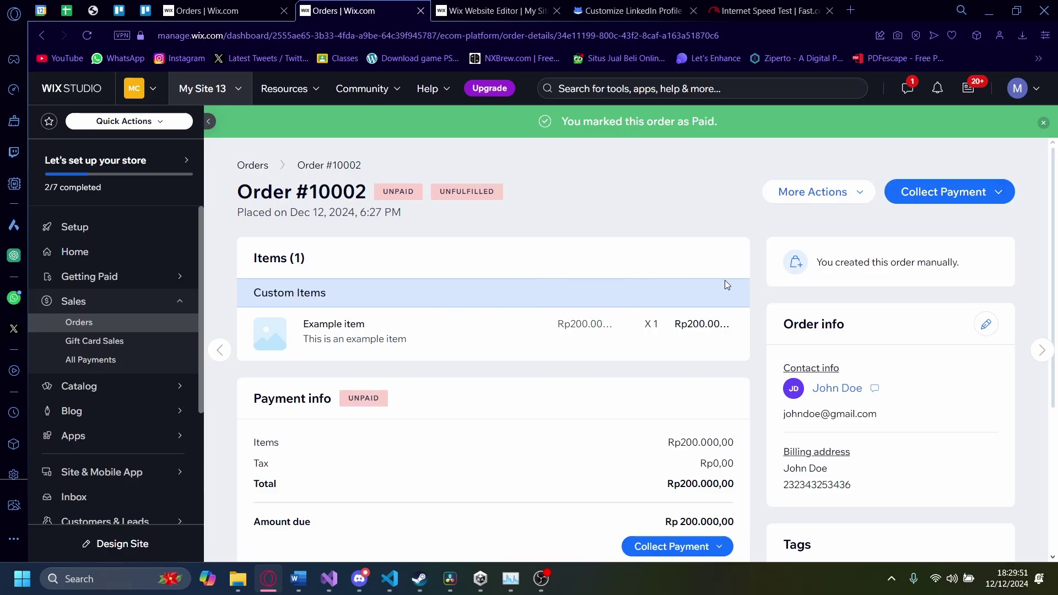
{"action": "scroll", "coordinate": [484, 319], "scroll_direction": "down", "scroll_amount": 3}
{"action": "scroll", "coordinate": [995, 287], "scroll_direction": "up", "scroll_amount": 3}
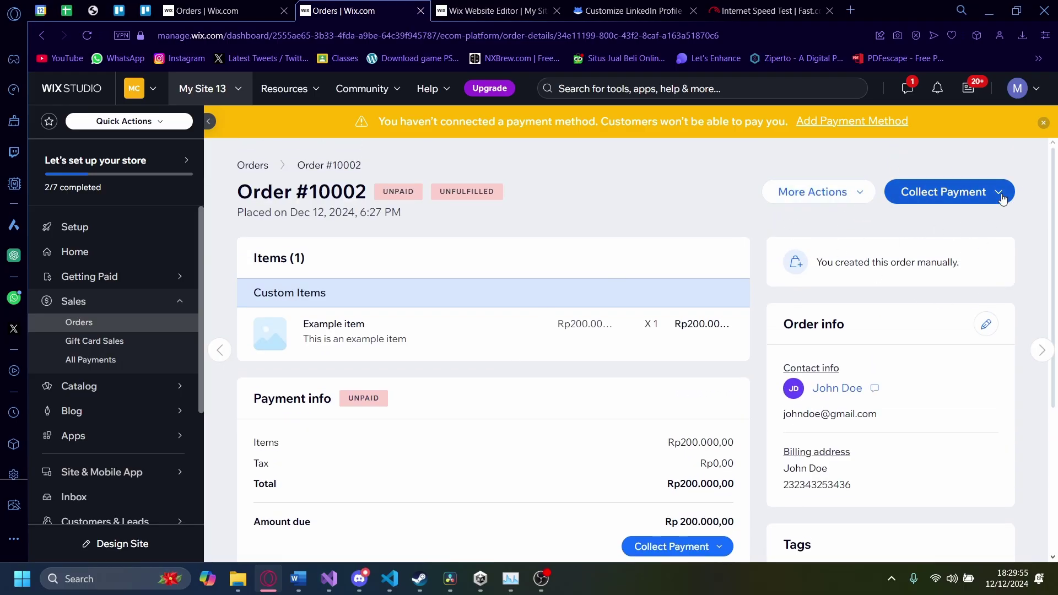
{"action": "left_click", "coordinate": [1007, 191]}
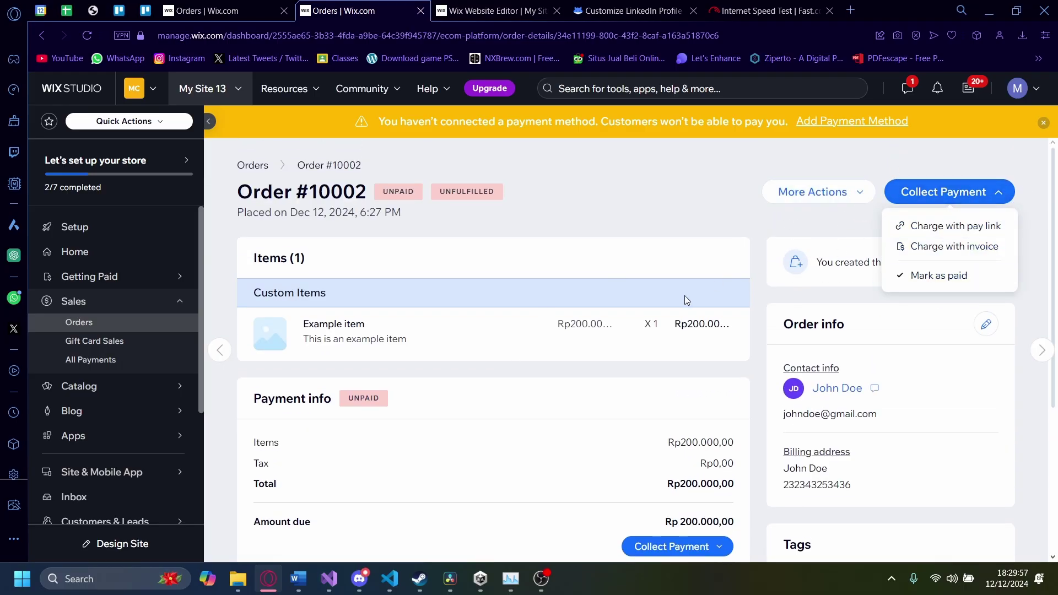
{"action": "left_click", "coordinate": [914, 193]}
{"action": "left_click", "coordinate": [915, 192]}
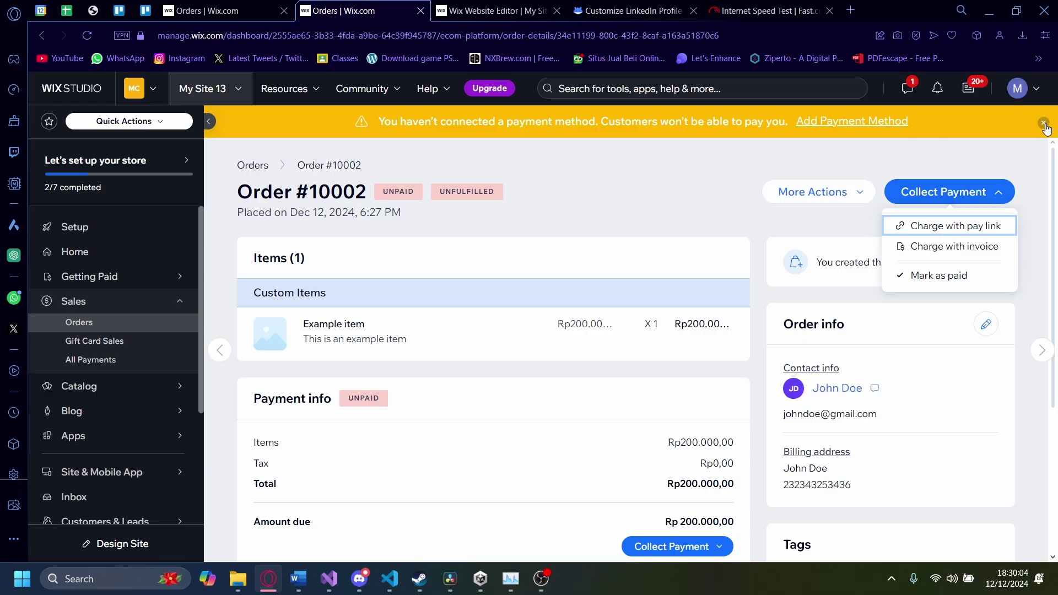
{"action": "left_click", "coordinate": [1045, 123]}
{"action": "left_click", "coordinate": [948, 161]}
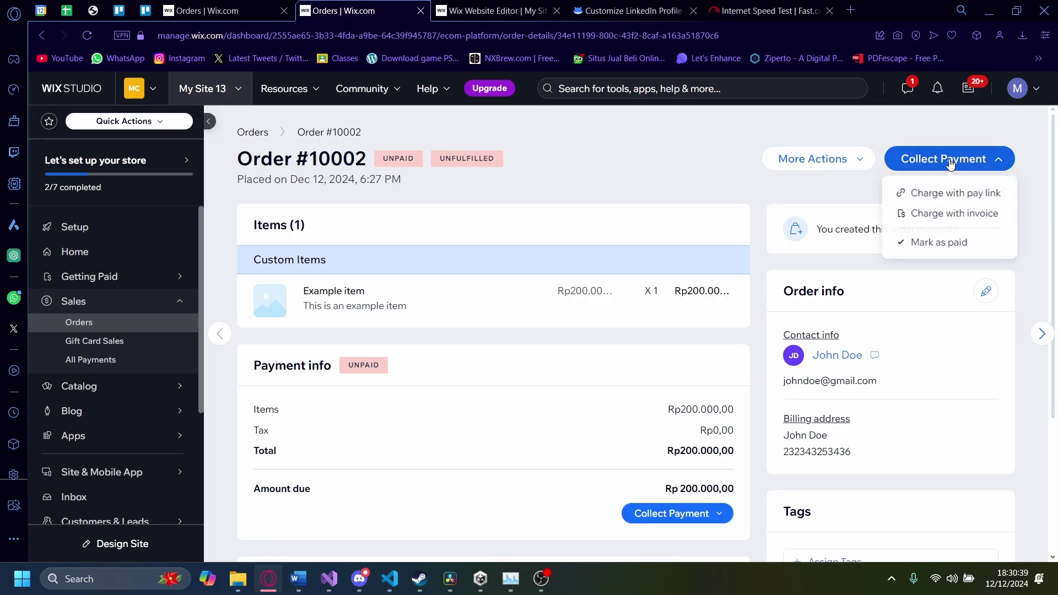
{"action": "left_click", "coordinate": [930, 247]}
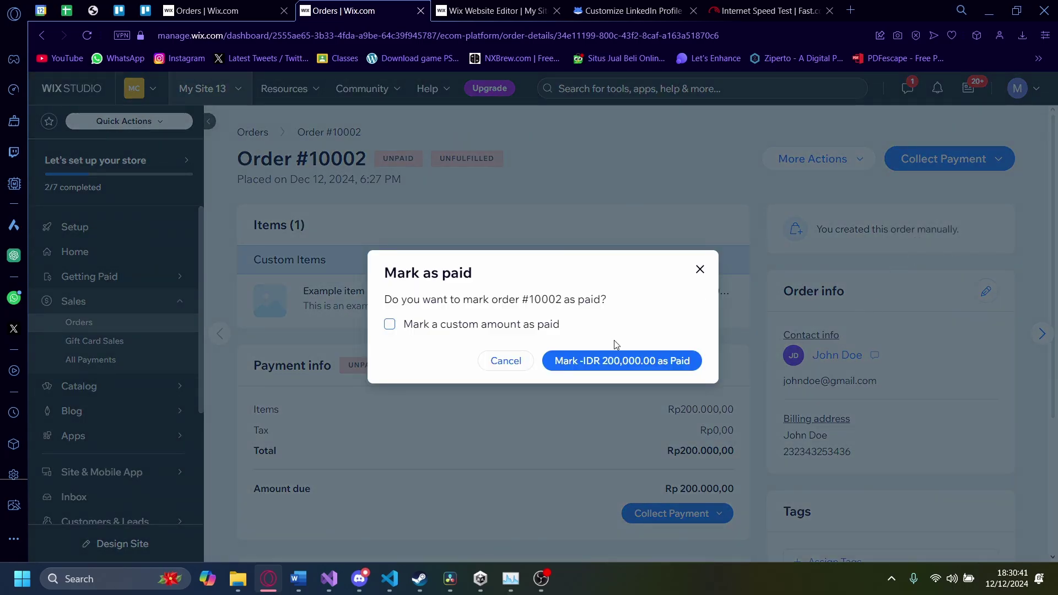
{"action": "left_click", "coordinate": [611, 359]}
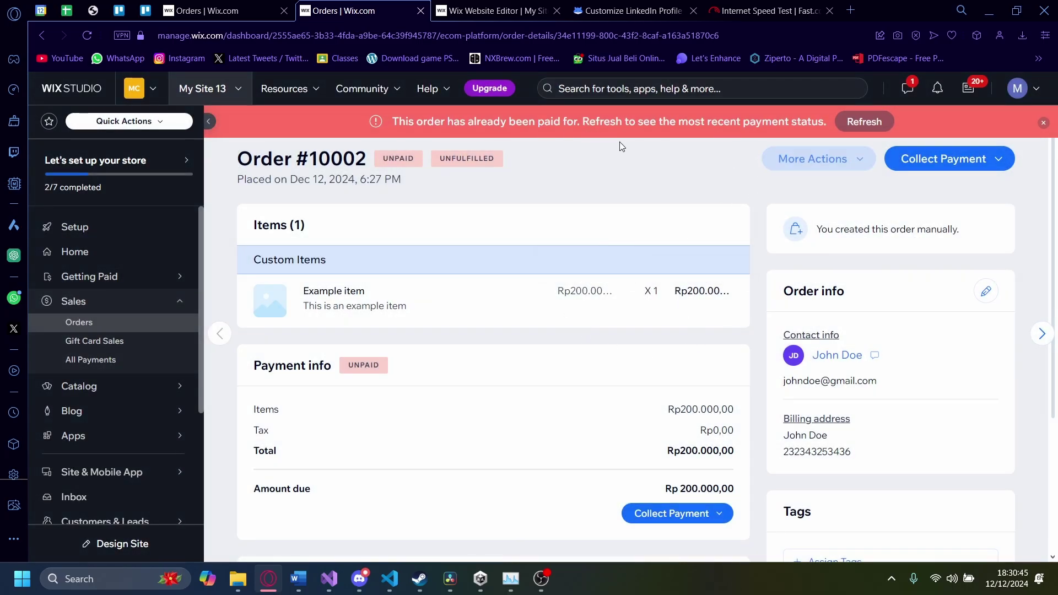
Step: Switch to order #10001 and print its packing slip again
{"action": "left_click", "coordinate": [1042, 334]}
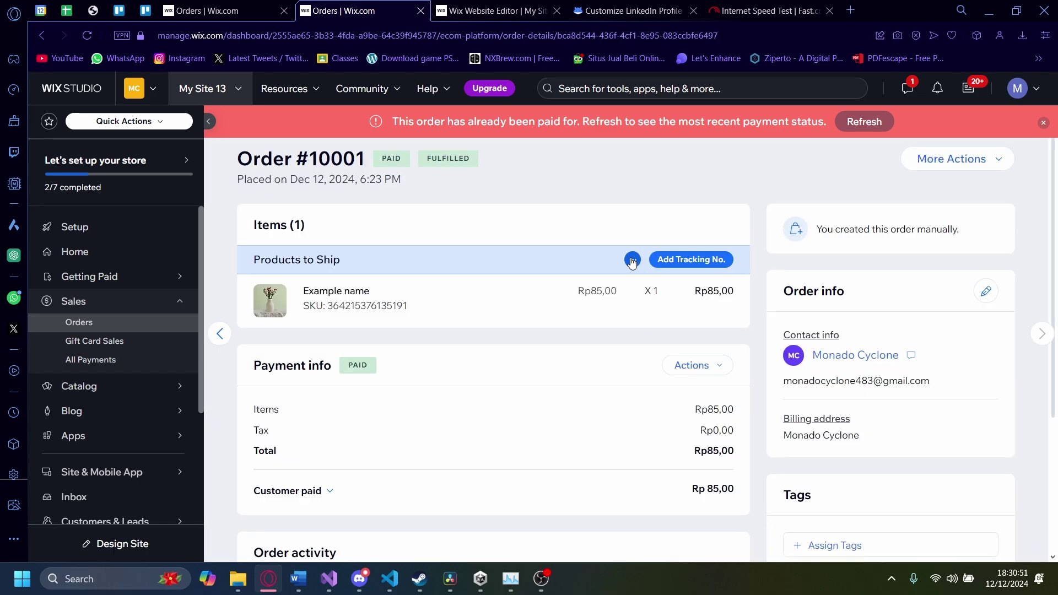
{"action": "left_click", "coordinate": [632, 261]}
{"action": "left_click", "coordinate": [609, 288]}
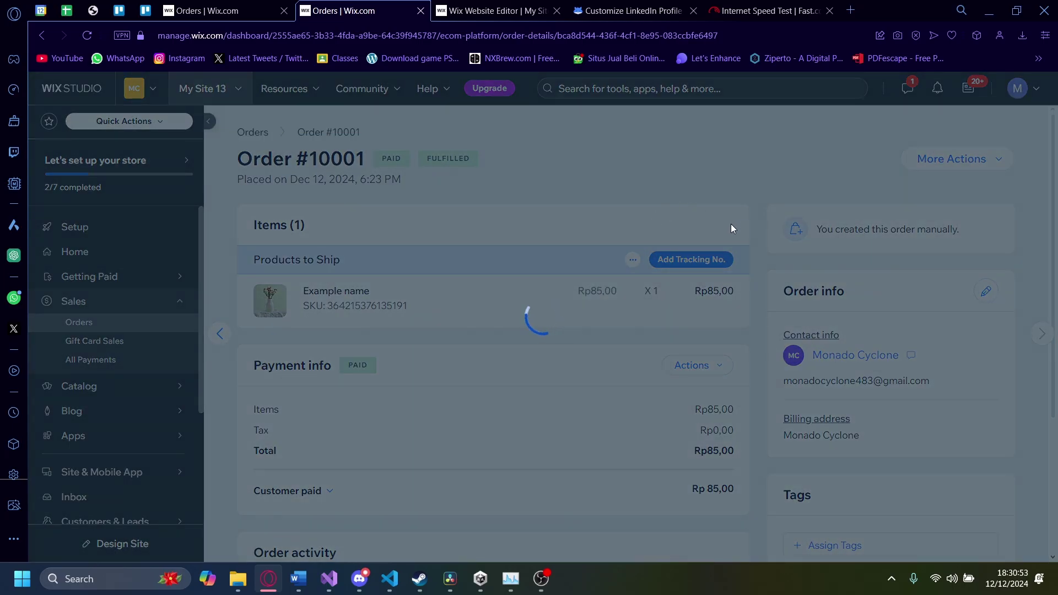